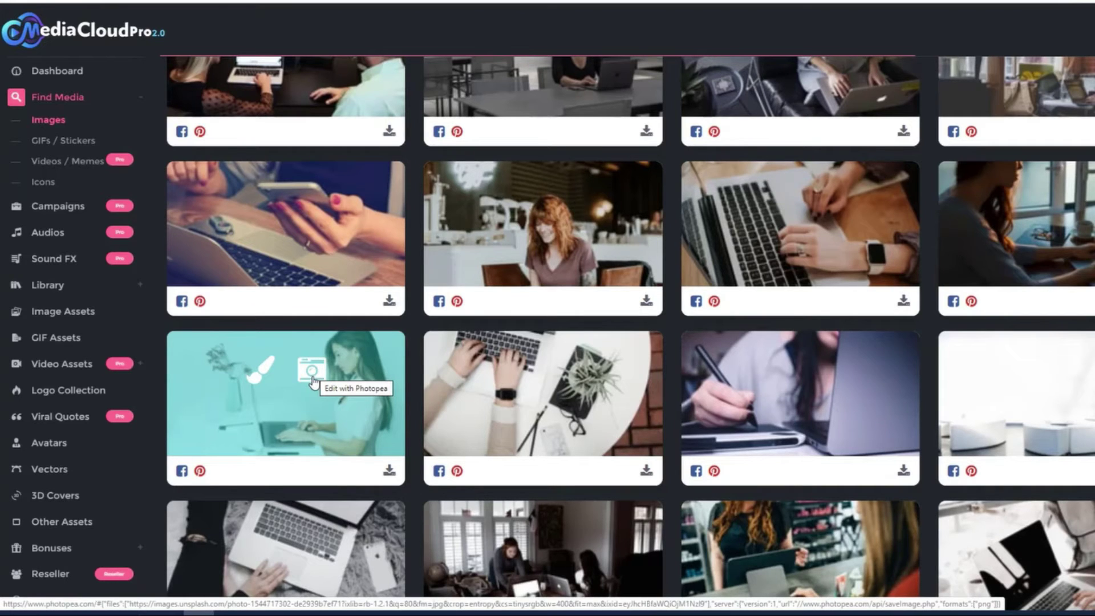
- Open the photo of the woman working on a laptop in PixoEditor and apply a bright pink-tinted filter
click(259, 374)
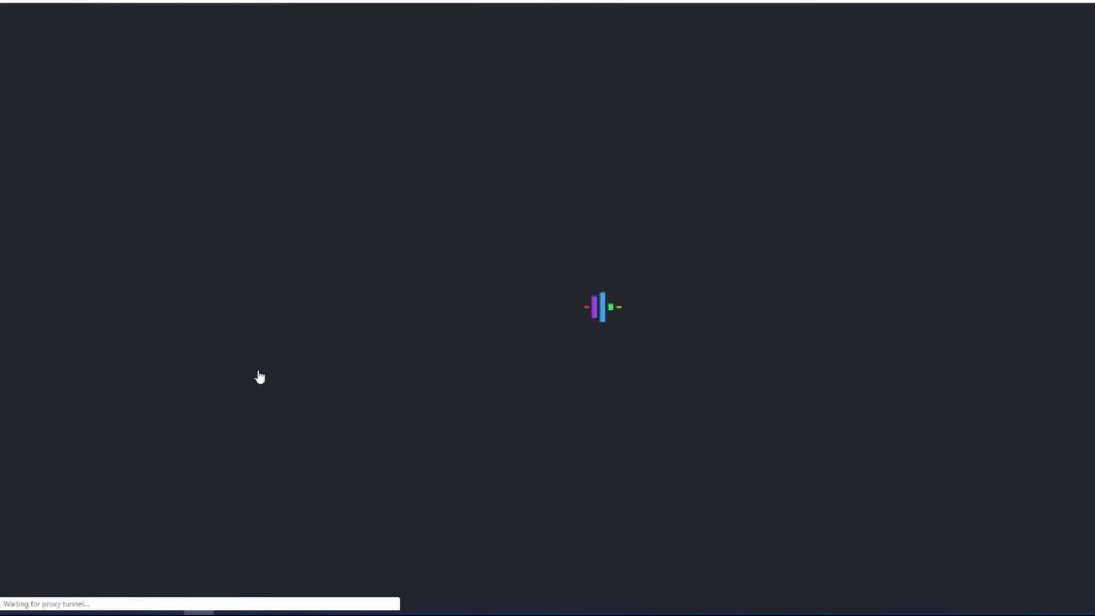
click(673, 85)
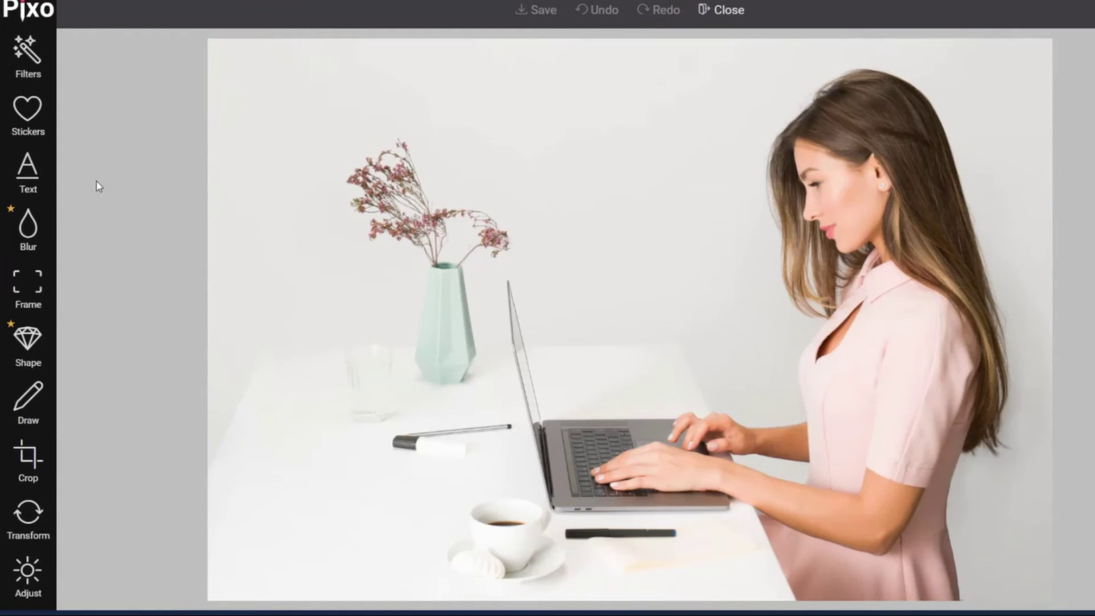
click(47, 85)
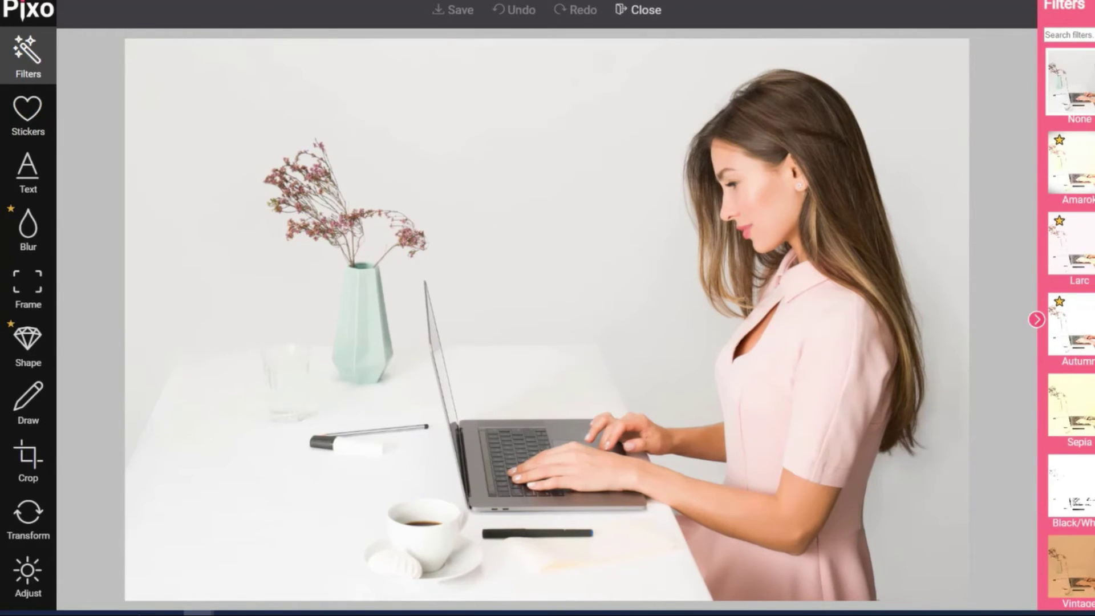
scroll(1071, 325, down, 4)
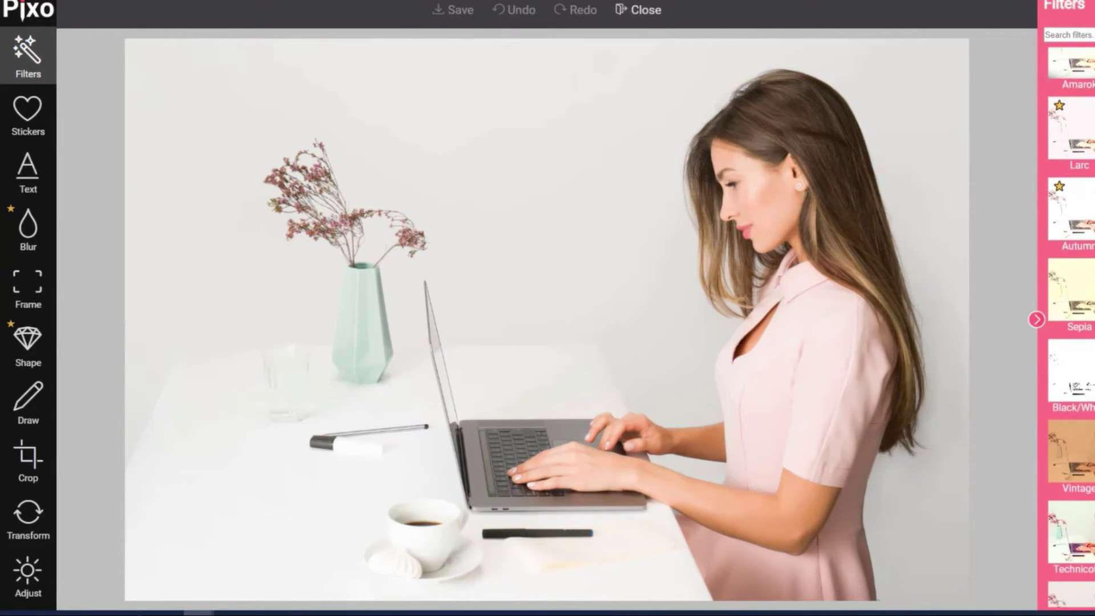
scroll(1071, 325, down, 2)
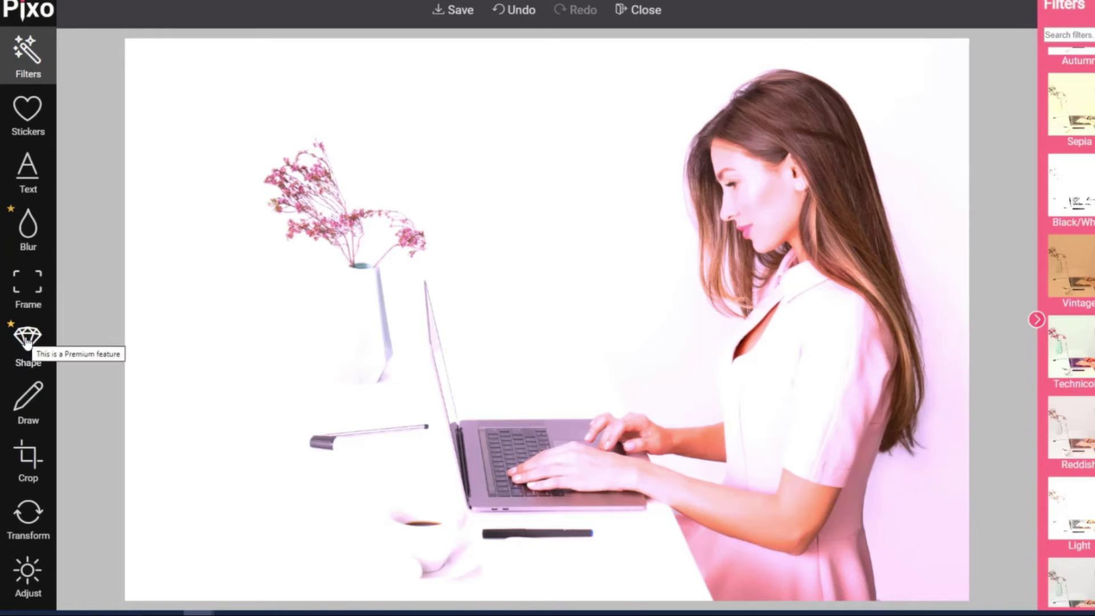
- Crop the photo to a 960-pixel square framing the woman and her laptop
click(31, 462)
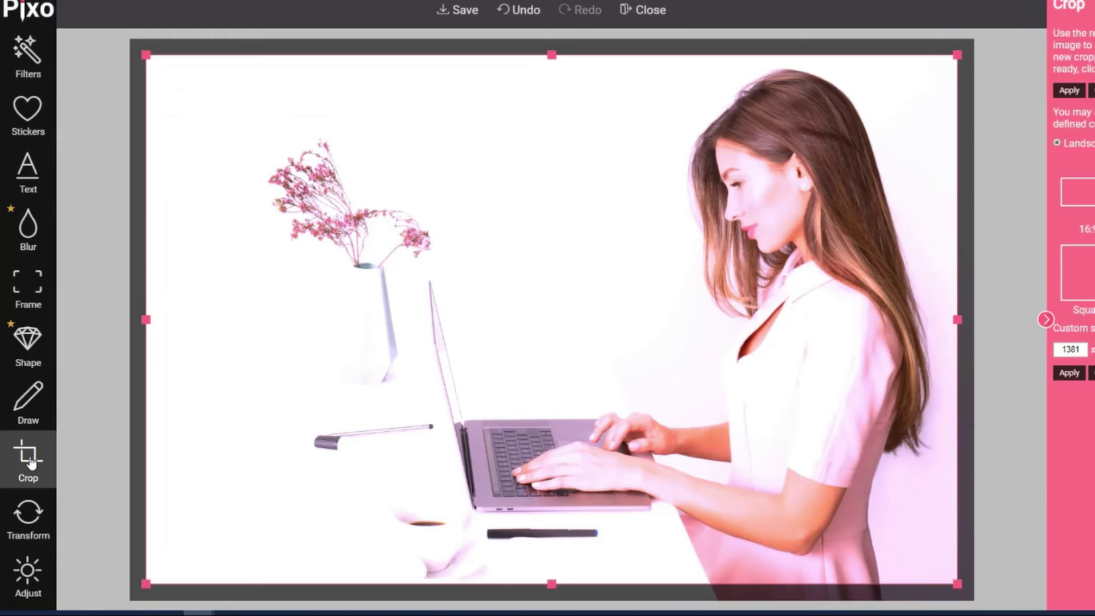
click(1075, 275)
drag(553, 299, 691, 299)
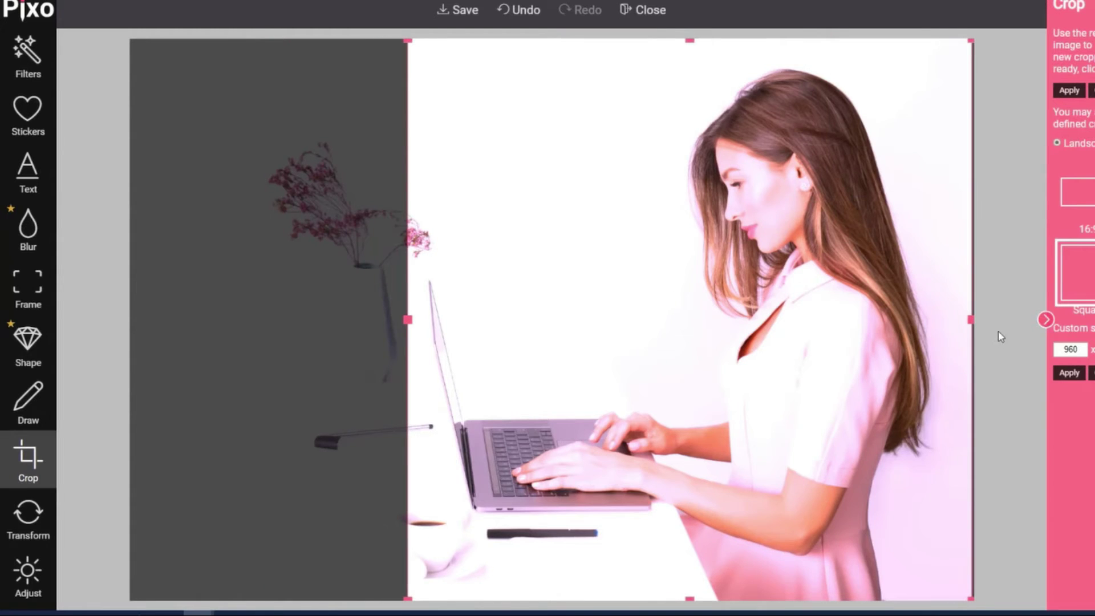
click(1069, 373)
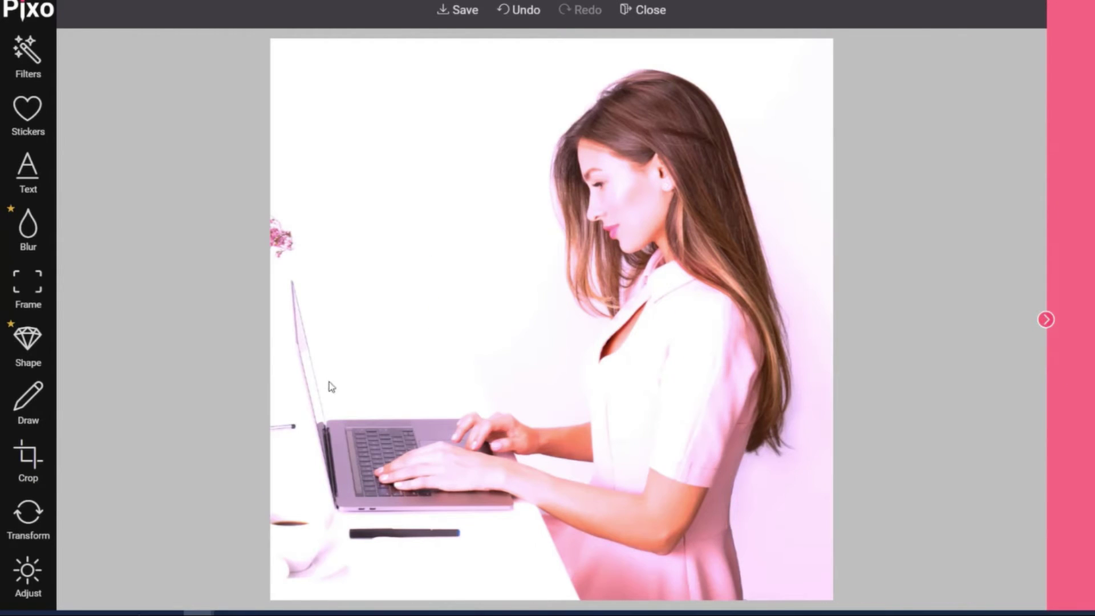
- Add the text "MediaCloudPro" to the photo and set its font to Russo One
click(31, 168)
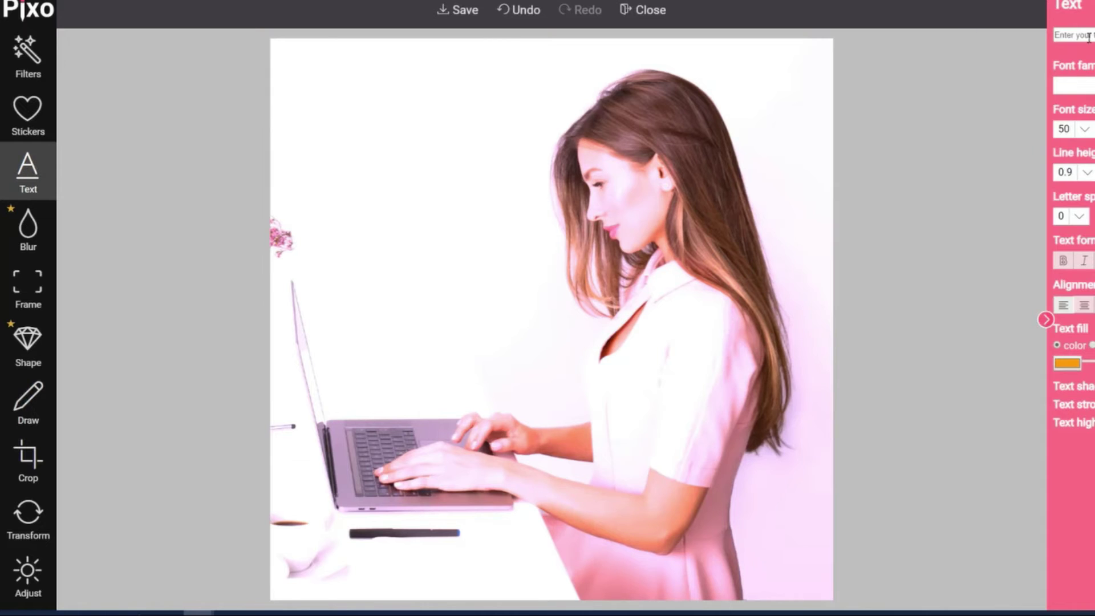
text(MediaCloudPro)
key(Return)
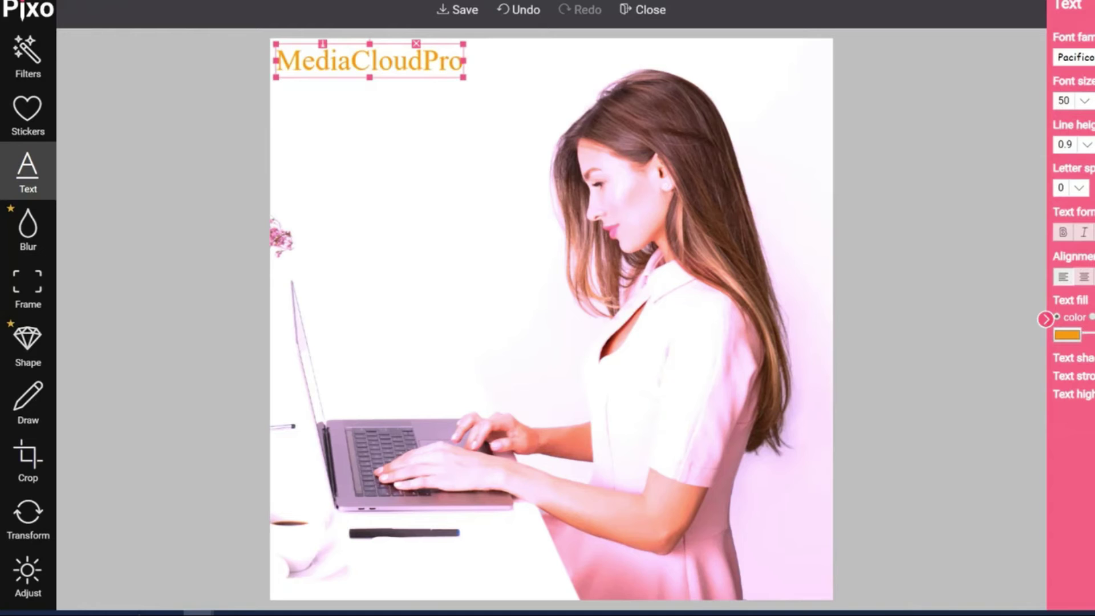
click(1075, 57)
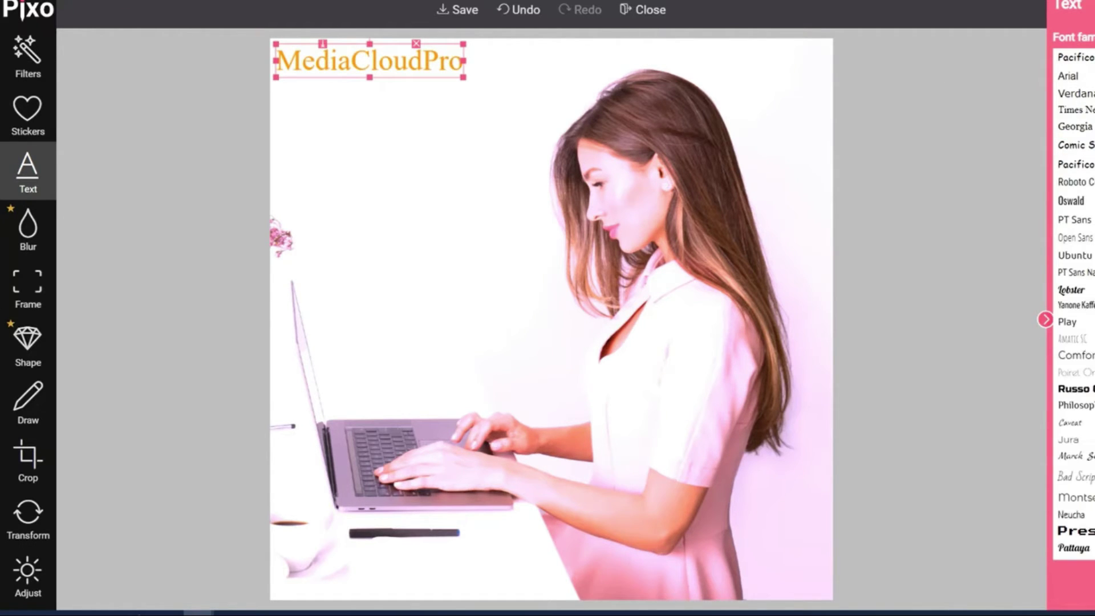
click(1075, 389)
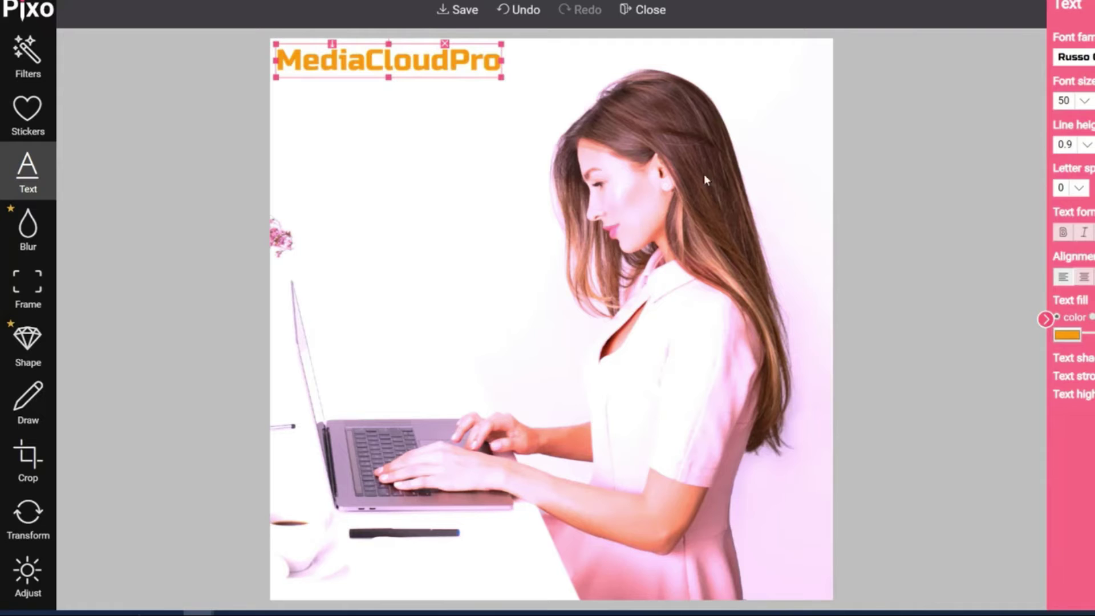
- Enlarge the title so it spans the empty area up to the woman's hair, and save the image
mouse_move(501, 77)
mouse_down()
mouse_move(562, 112)
mouse_move(494, 77)
mouse_up()
click(459, 146)
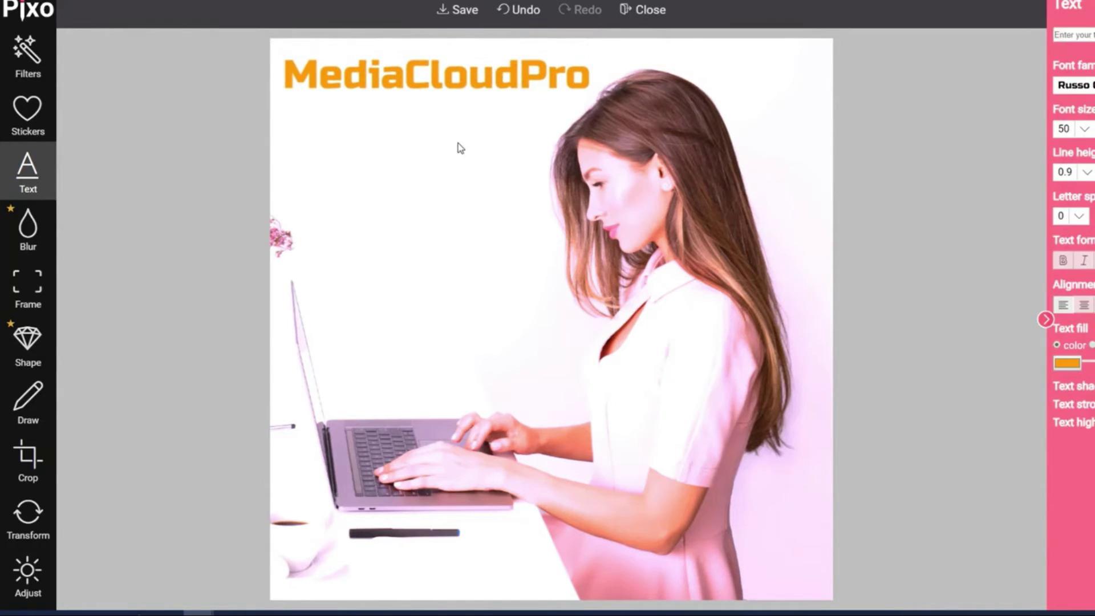
click(465, 10)
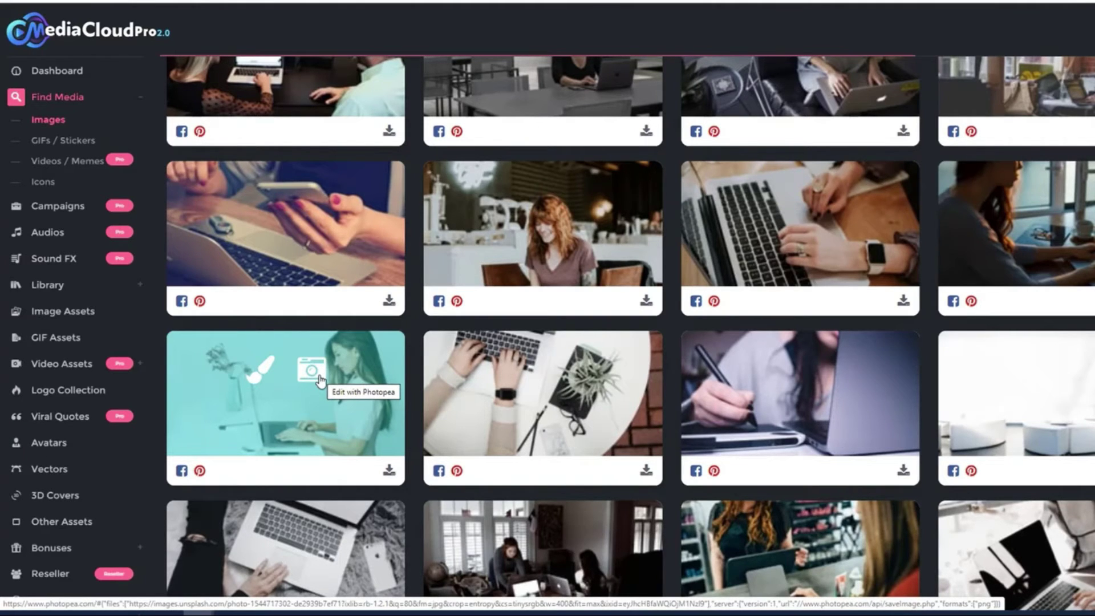
- Replace the image search term with "standing on rock" and run the search
scroll(318, 305, up, 6)
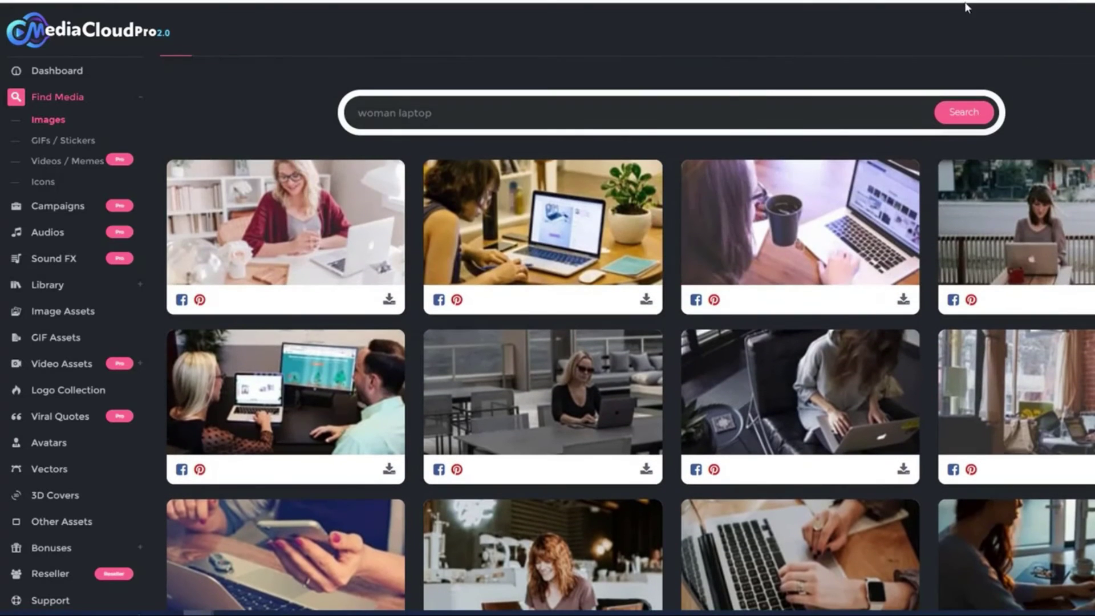
drag(426, 117, 340, 110)
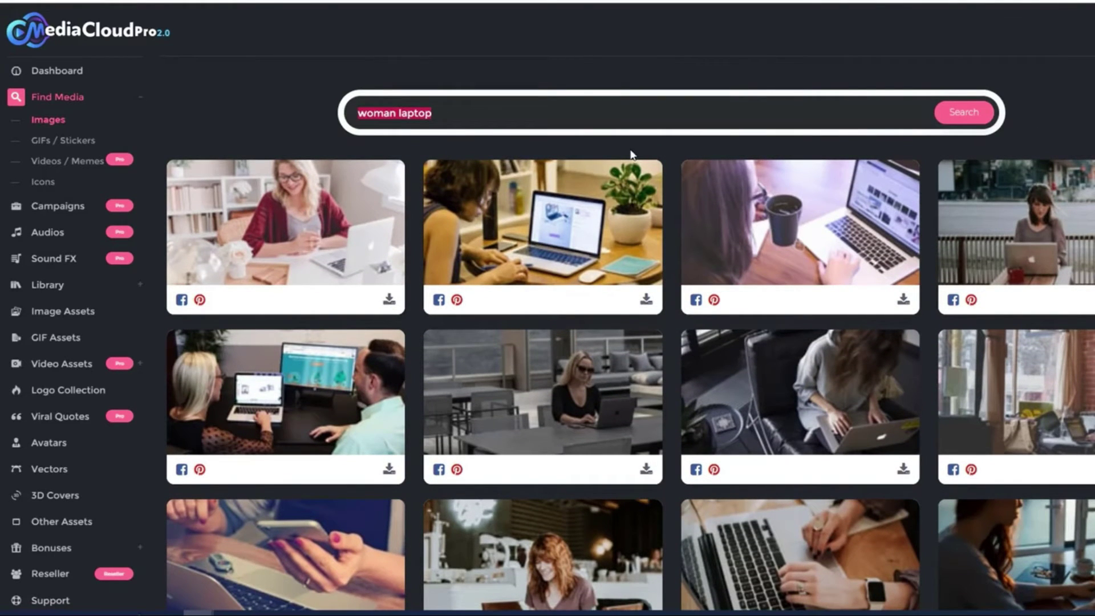
text(standing on rock)
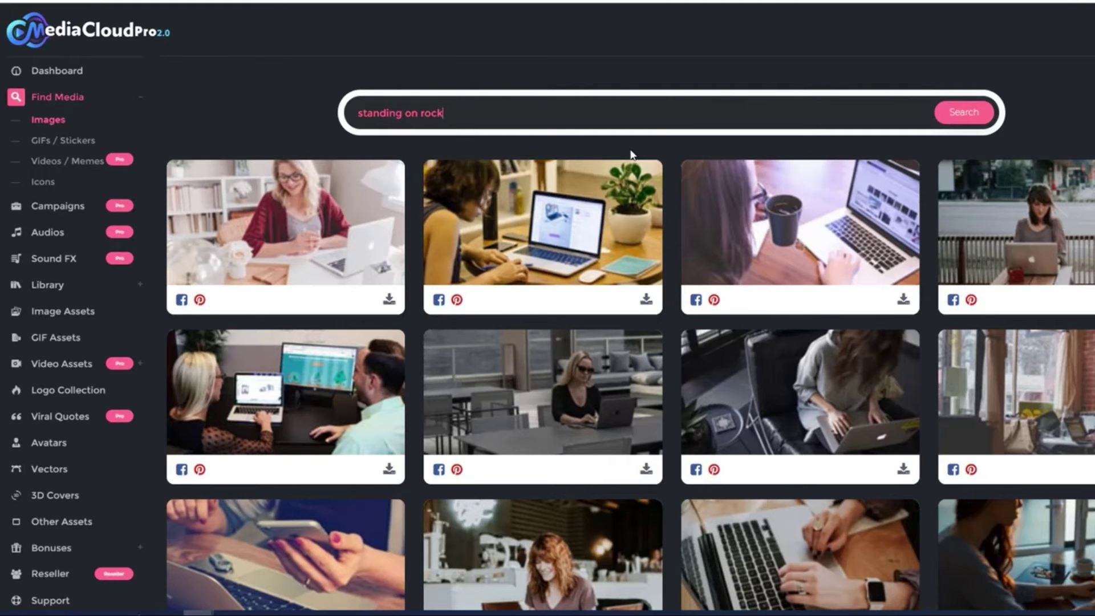
key(Return)
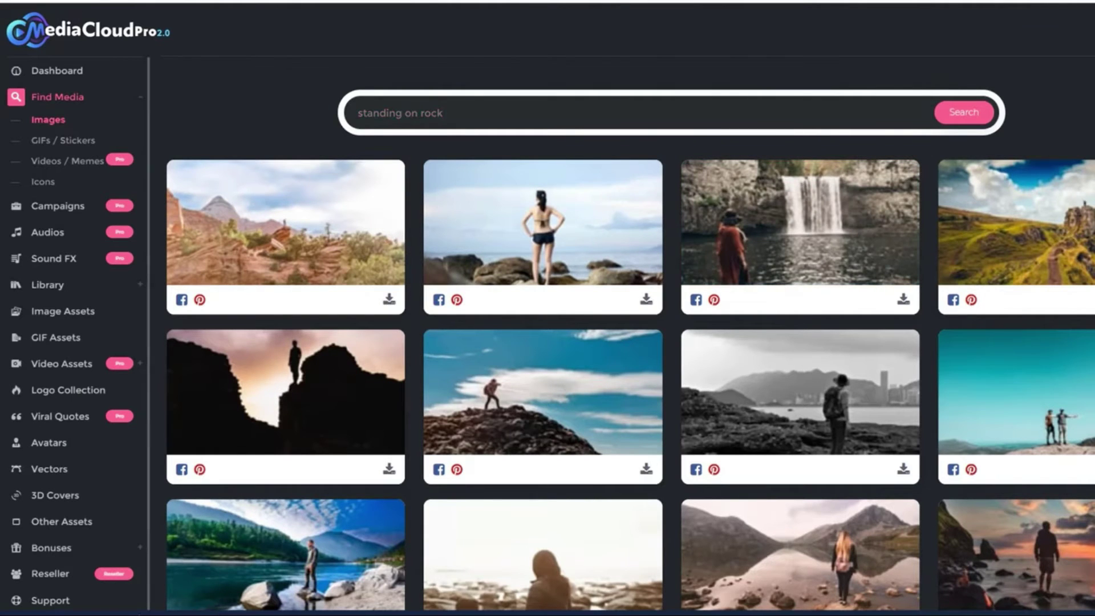
- Find the photo of the hiker in a red jacket standing on a cliff and open it in Photopea
scroll(695, 248, down, 5)
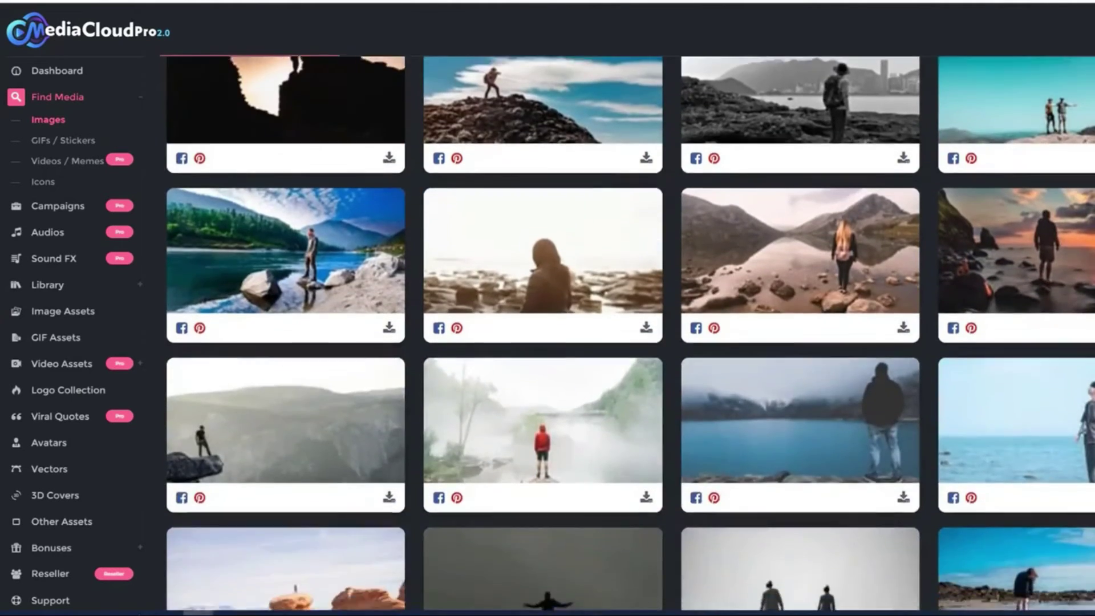
scroll(695, 342, down, 3)
click(679, 576)
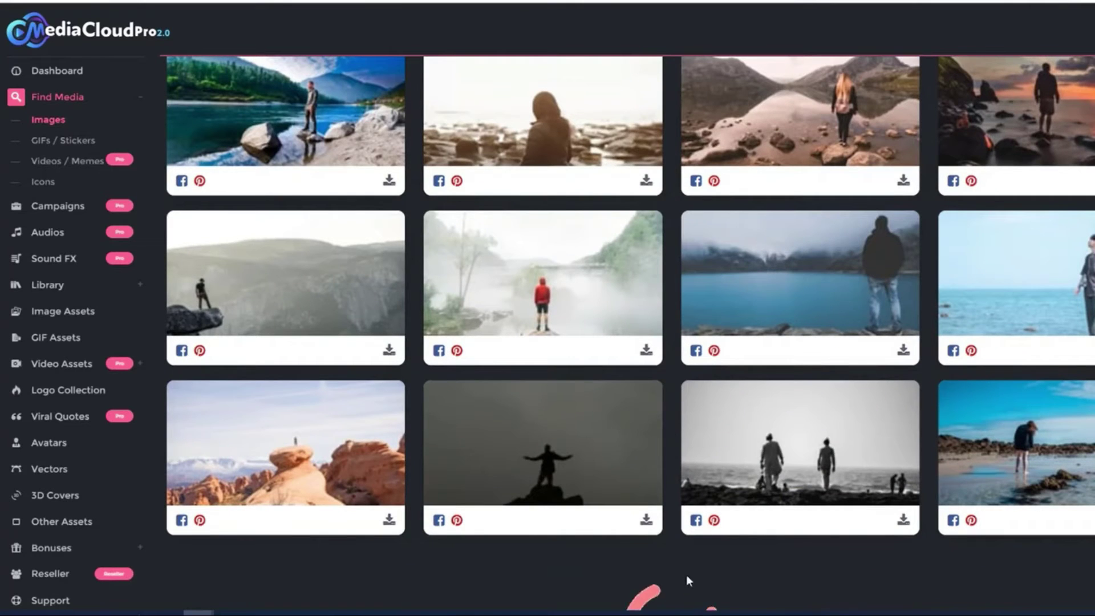
scroll(860, 485, down, 2)
scroll(630, 335, down, 11)
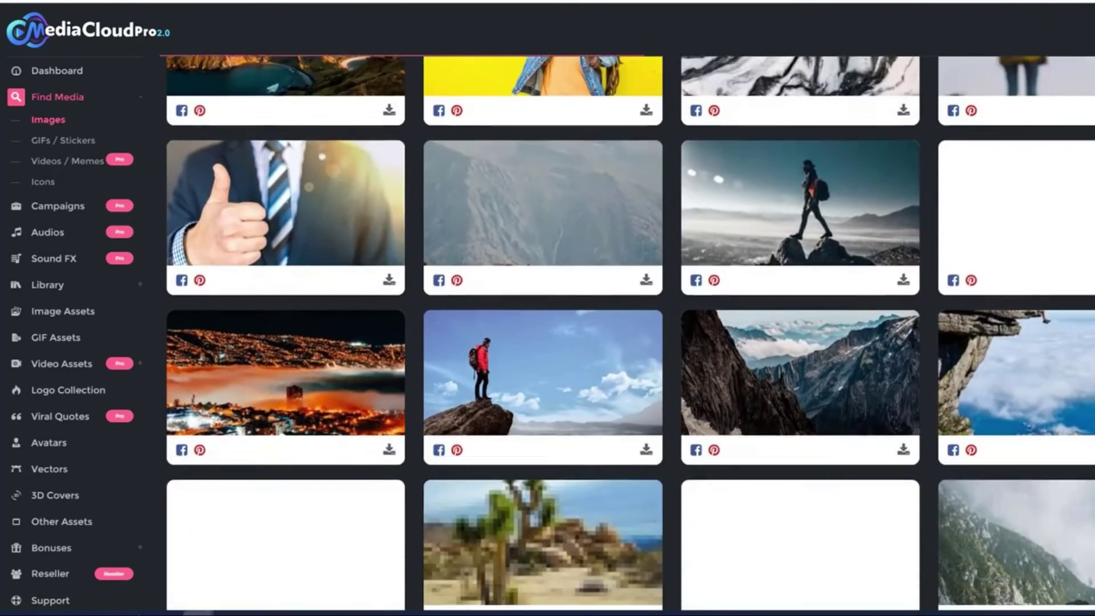
mouse_move(807, 209)
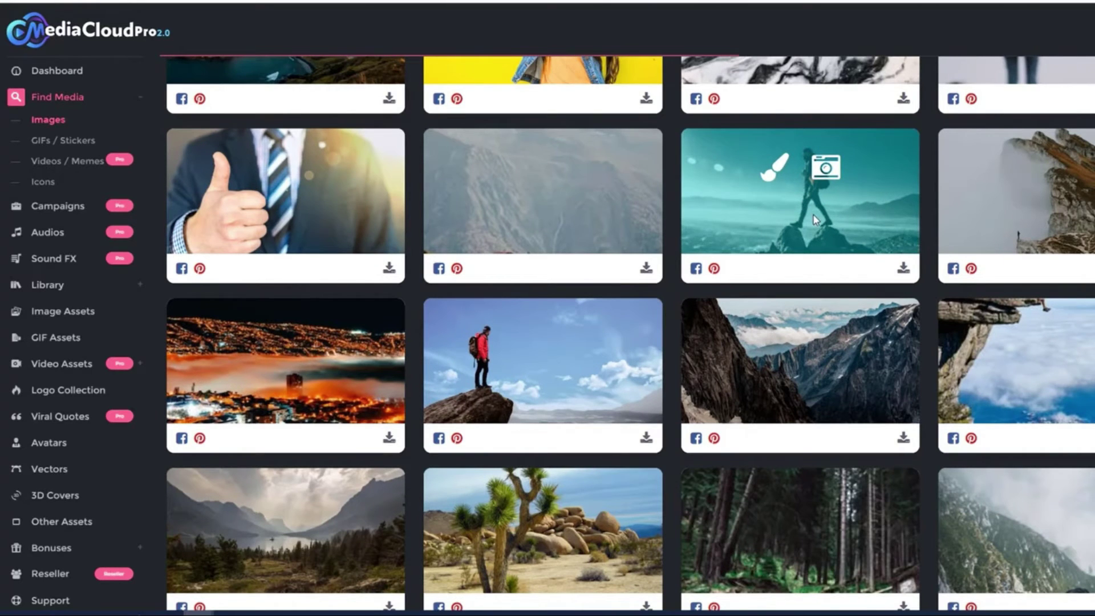
mouse_move(533, 346)
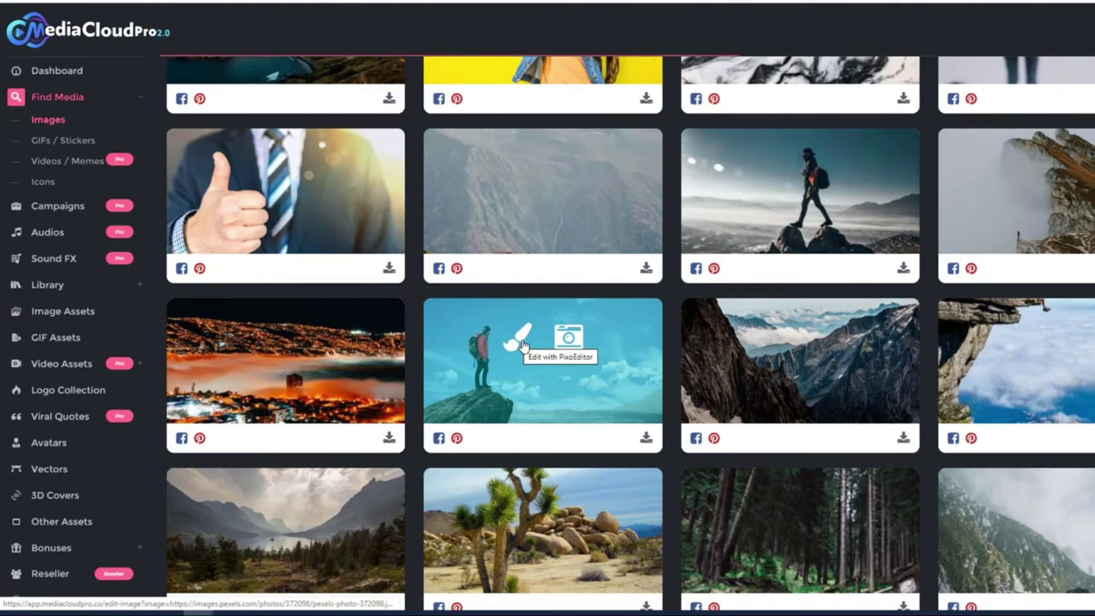
click(569, 337)
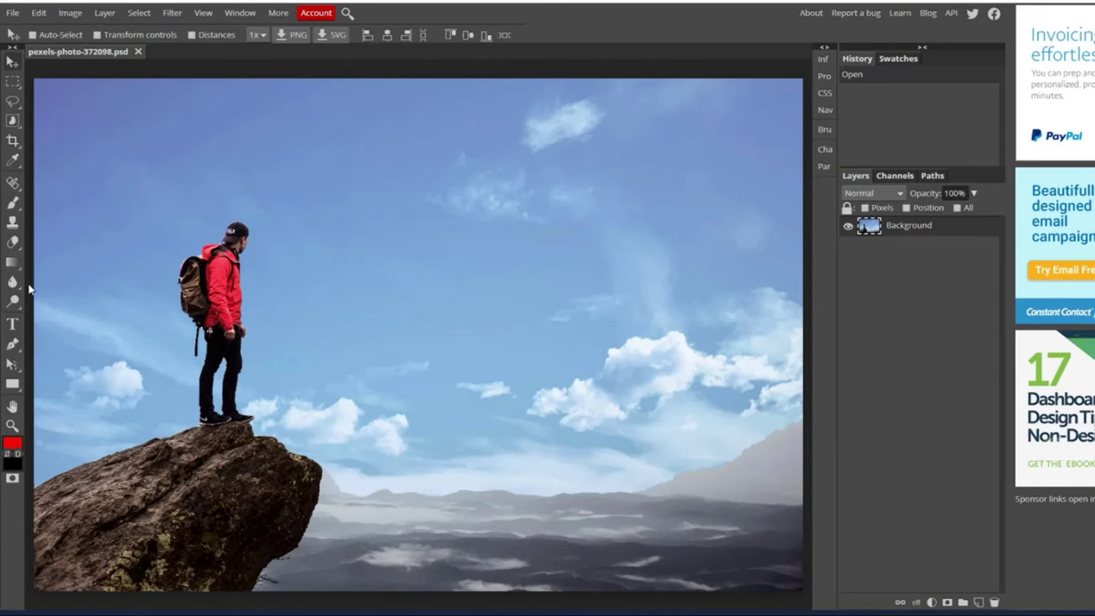
- Draw a wide text box in the sky beside the hiker and set the font size to 269 px
click(14, 327)
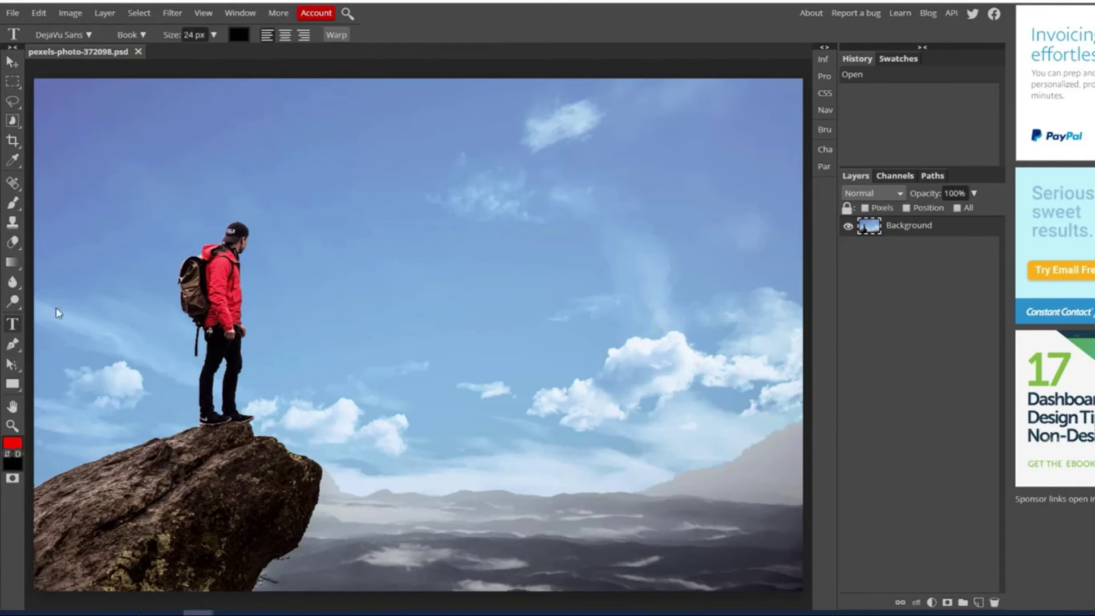
drag(313, 196, 686, 286)
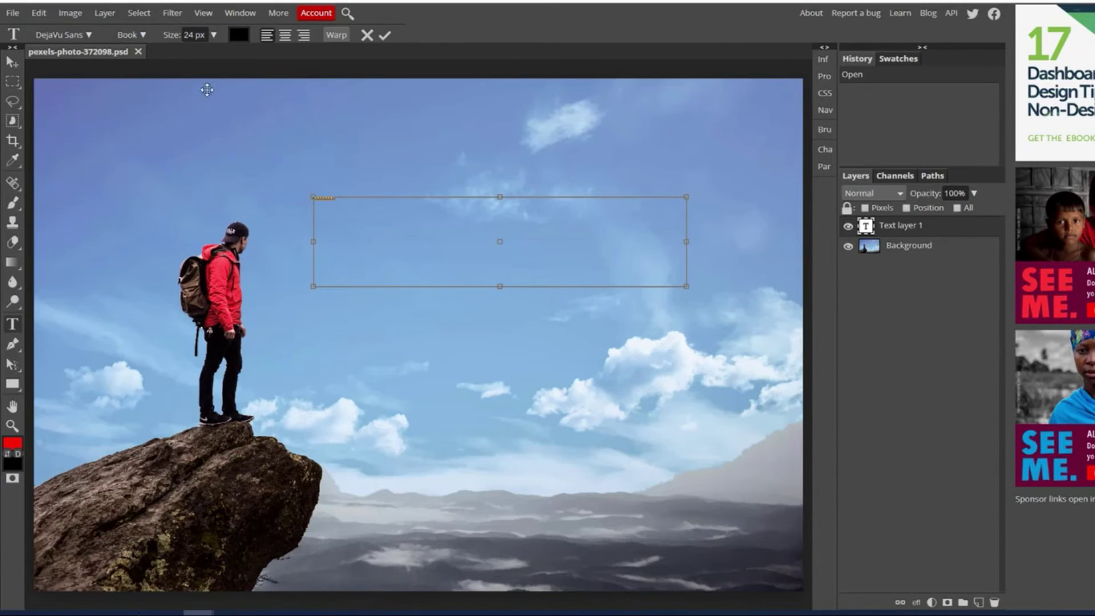
click(214, 36)
drag(188, 54, 217, 62)
click(410, 216)
- Widen the text box on both sides and enter “Those who do today what others won’t, will do tomorrow what others can’t.”
drag(568, 202, 220, 240)
text("Those who do today what others won’t, will do tomorrow what others)
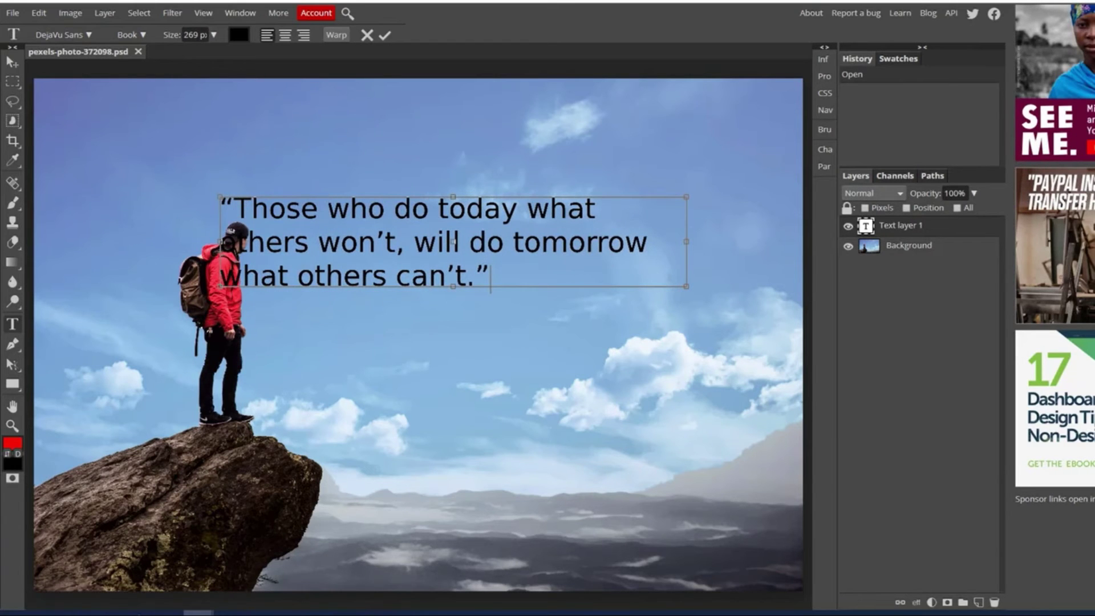
drag(683, 241, 718, 241)
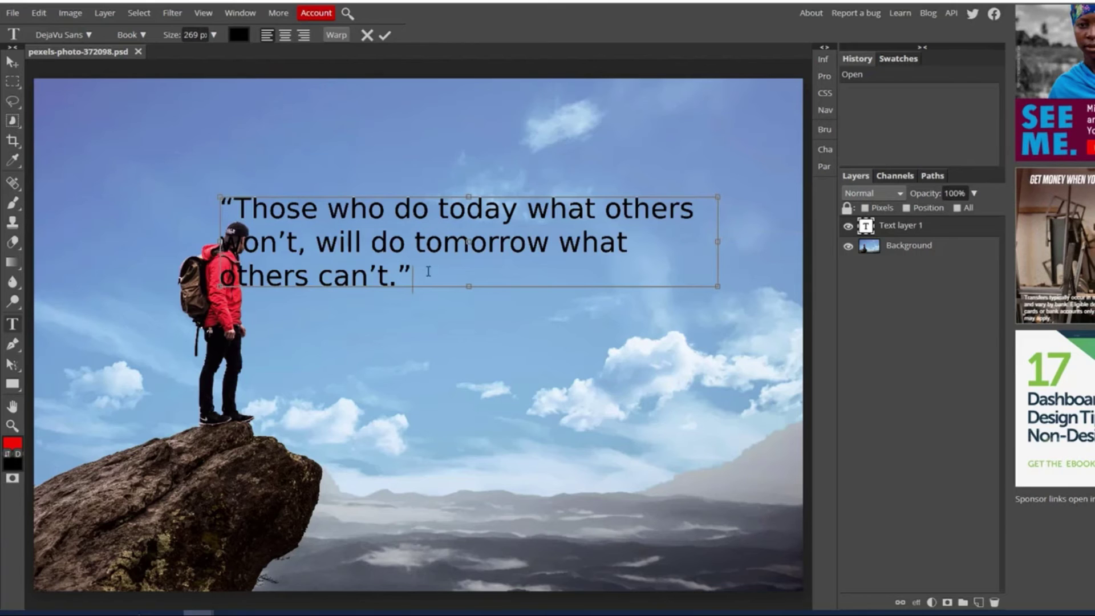
- Set the quote's font to Denk One and move the quote up above the hiker's head
drag(429, 271, 212, 191)
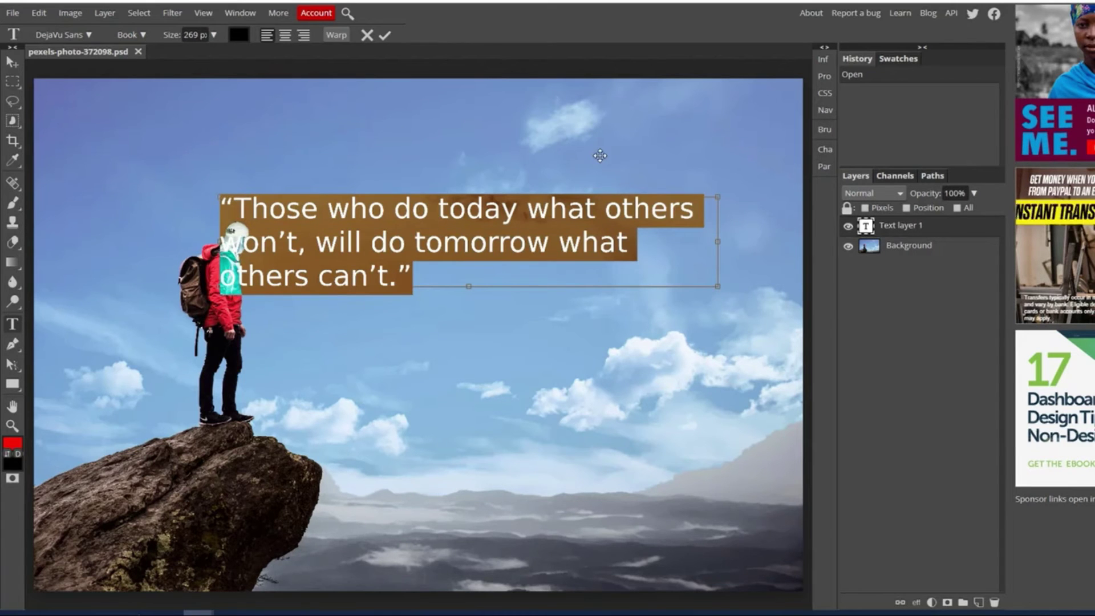
click(62, 34)
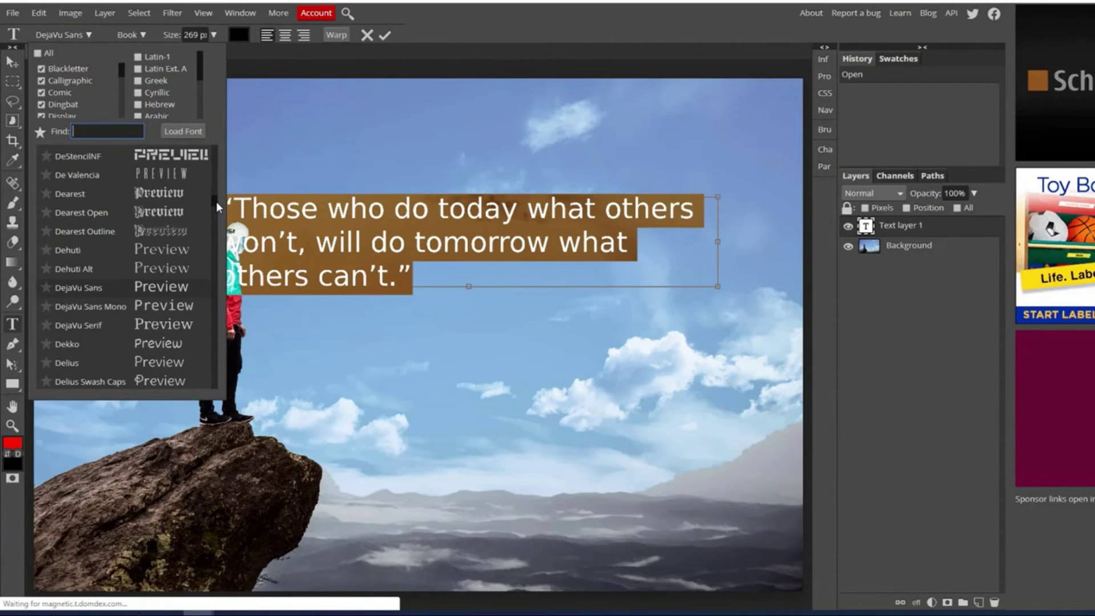
scroll(118, 298, down, 2)
click(115, 311)
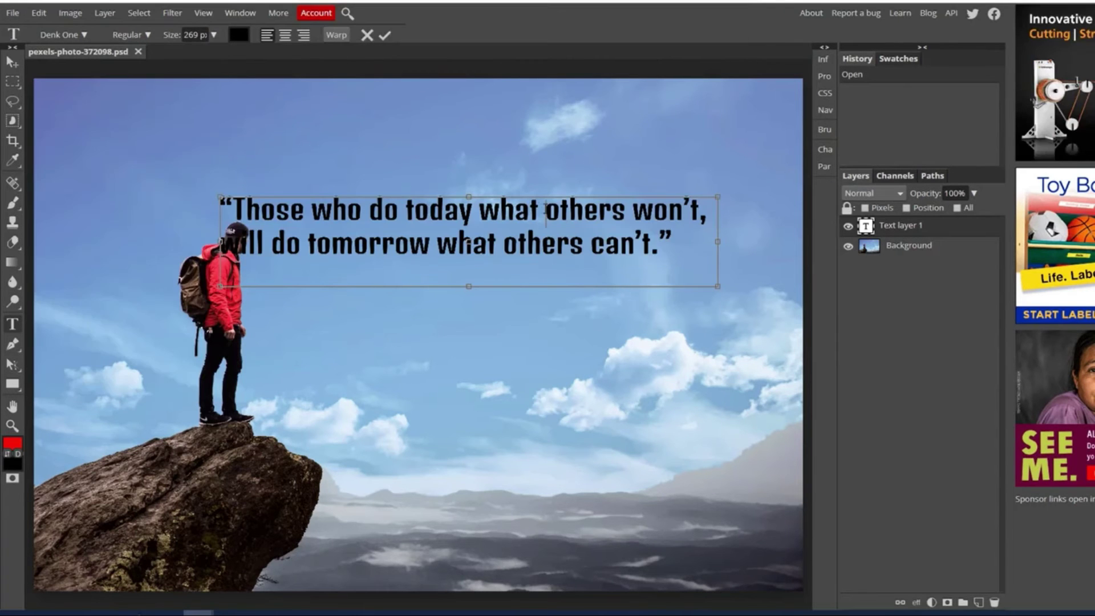
click(13, 61)
drag(420, 224, 401, 147)
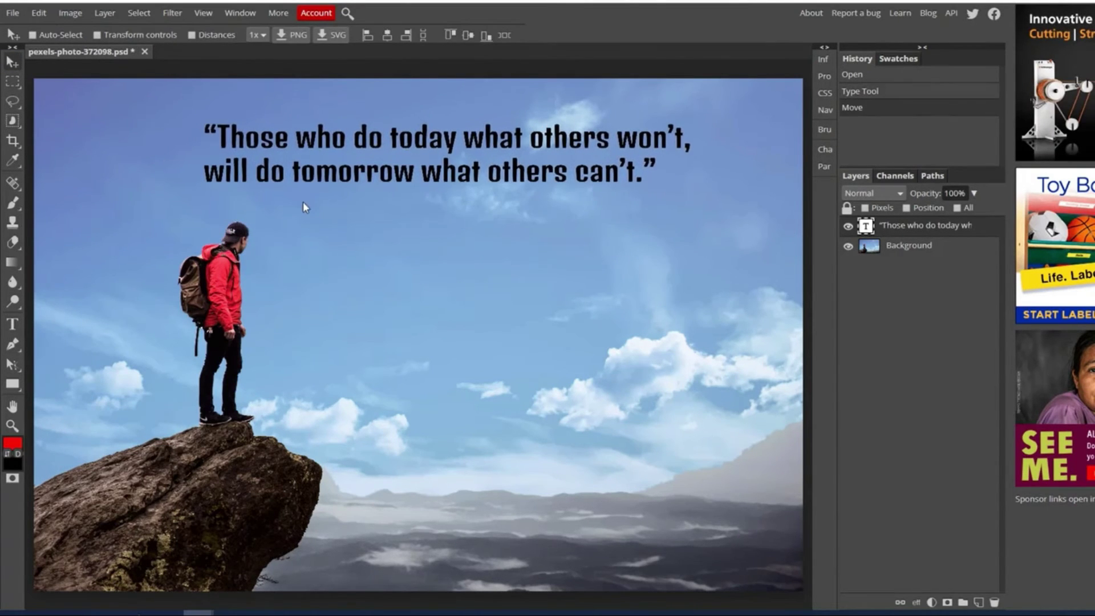
- Recolour the entire two-line quote above the hiker to a crimson red matching the jacket, hex db0f28
click(14, 324)
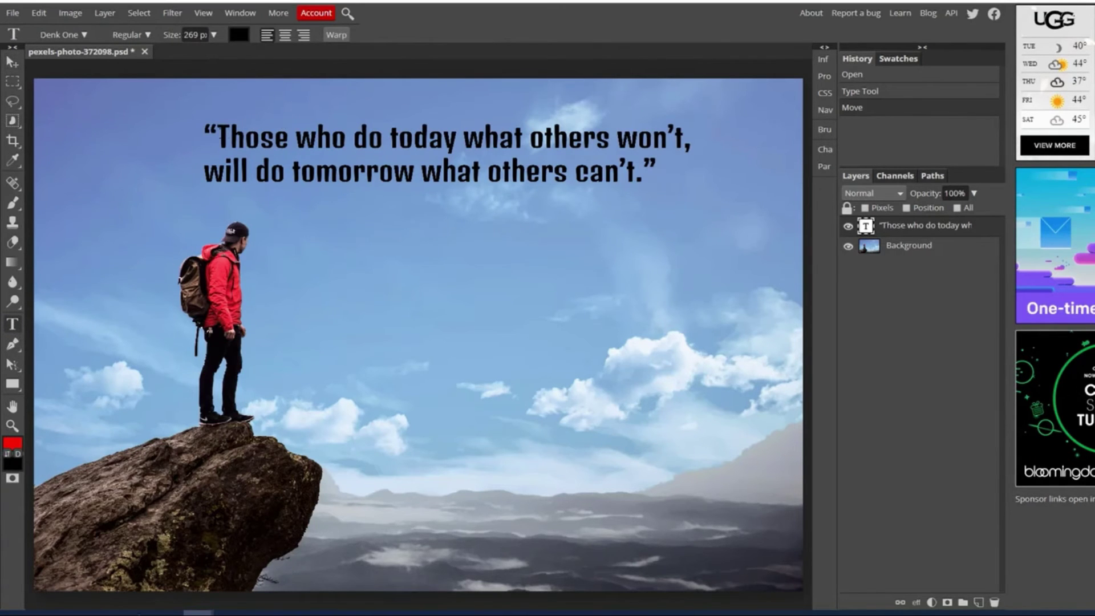
drag(207, 138, 661, 156)
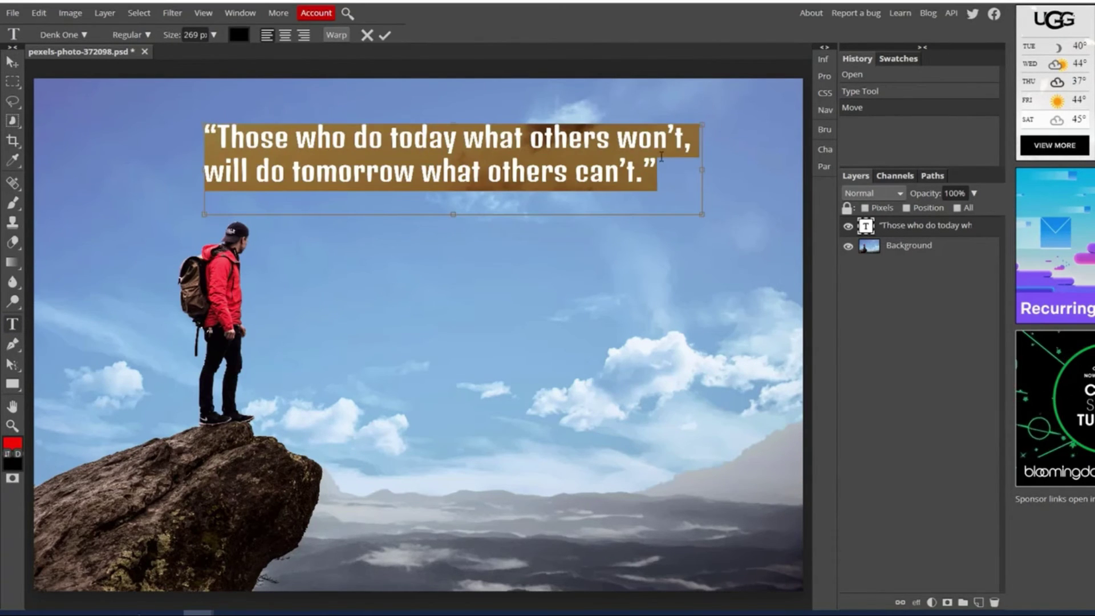
click(239, 35)
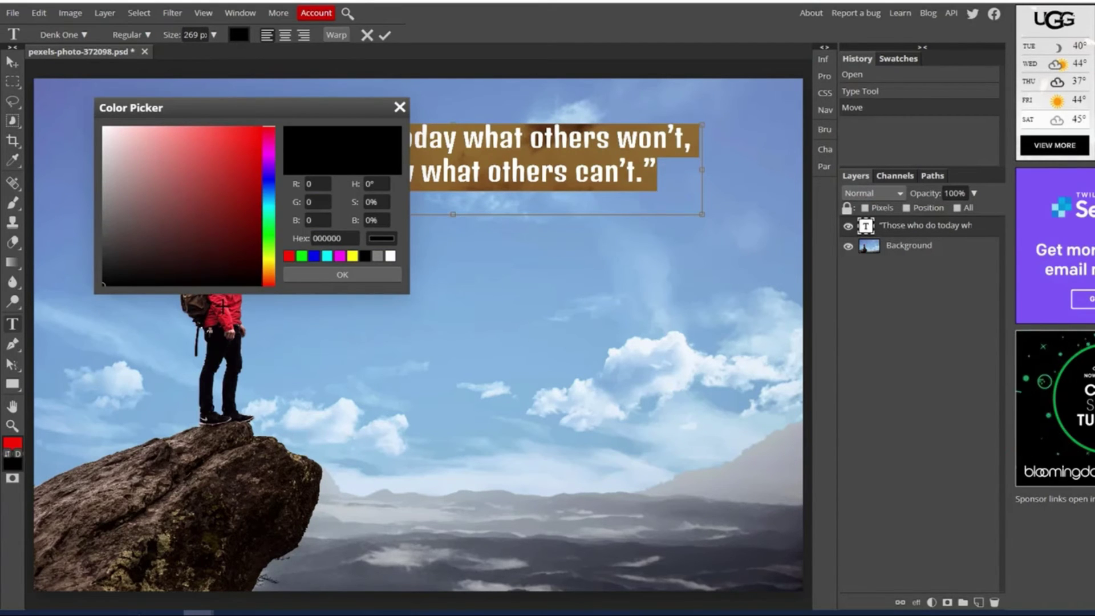
click(268, 129)
click(251, 148)
click(338, 275)
- Add an Outer Glow layer style to the quote with a spread of 17% and a size of 78 px
click(914, 228)
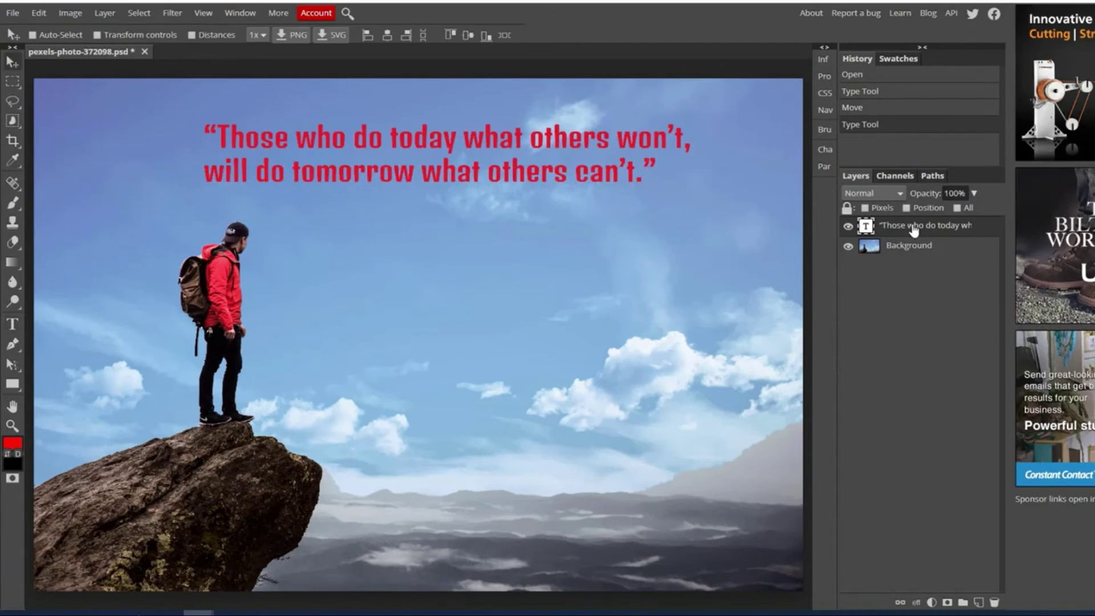
right_click(914, 228)
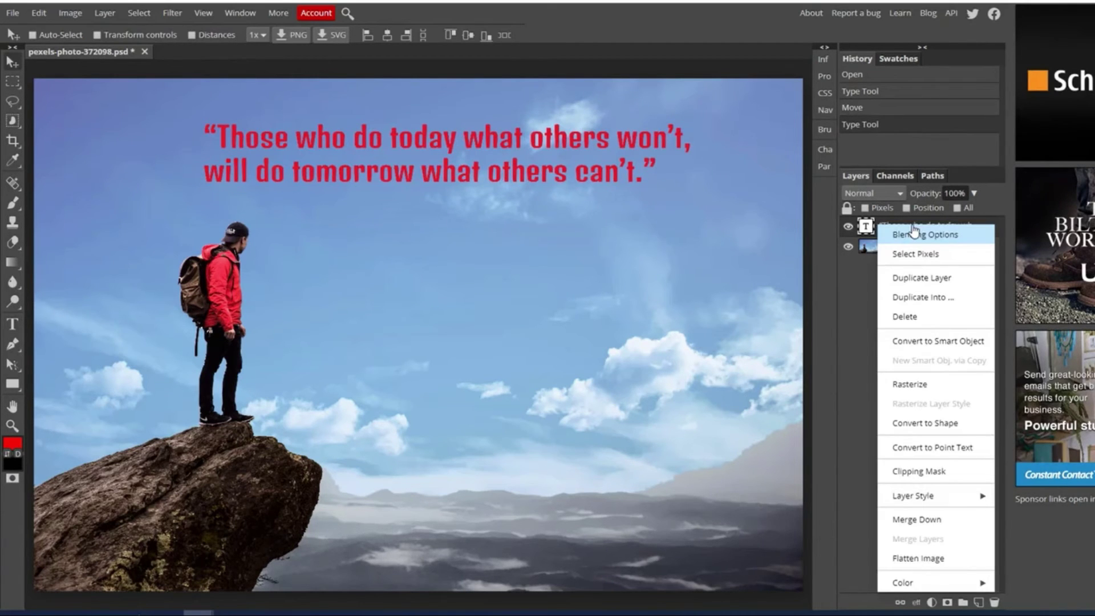
click(918, 235)
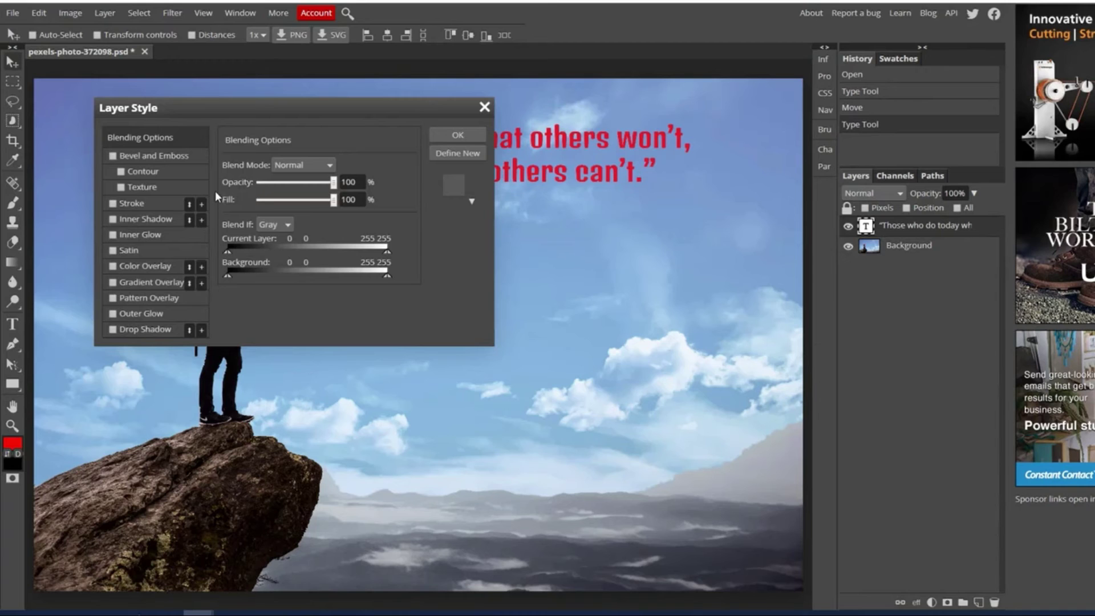
drag(204, 105, 177, 180)
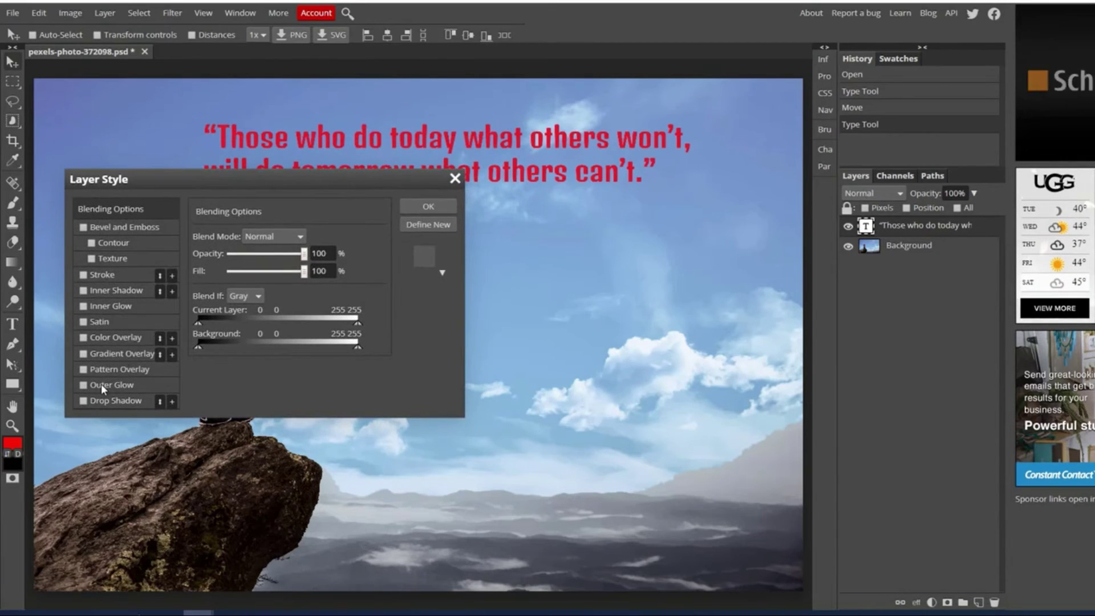
click(83, 385)
drag(201, 179, 237, 271)
mouse_move(266, 421)
mouse_down()
mouse_move(292, 419)
mouse_move(279, 421)
mouse_up()
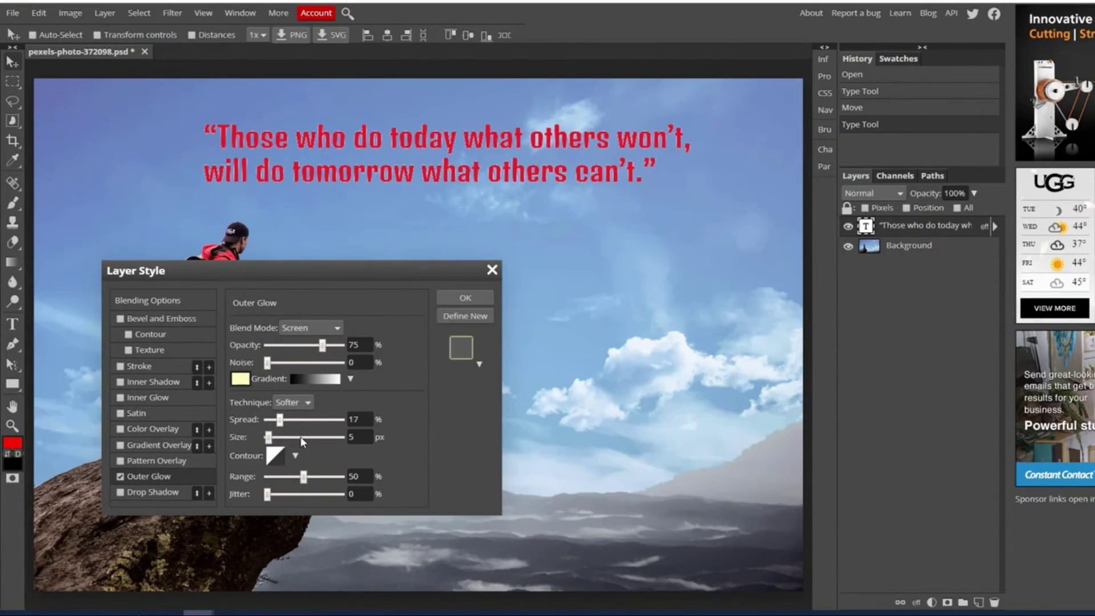
click(292, 436)
click(297, 436)
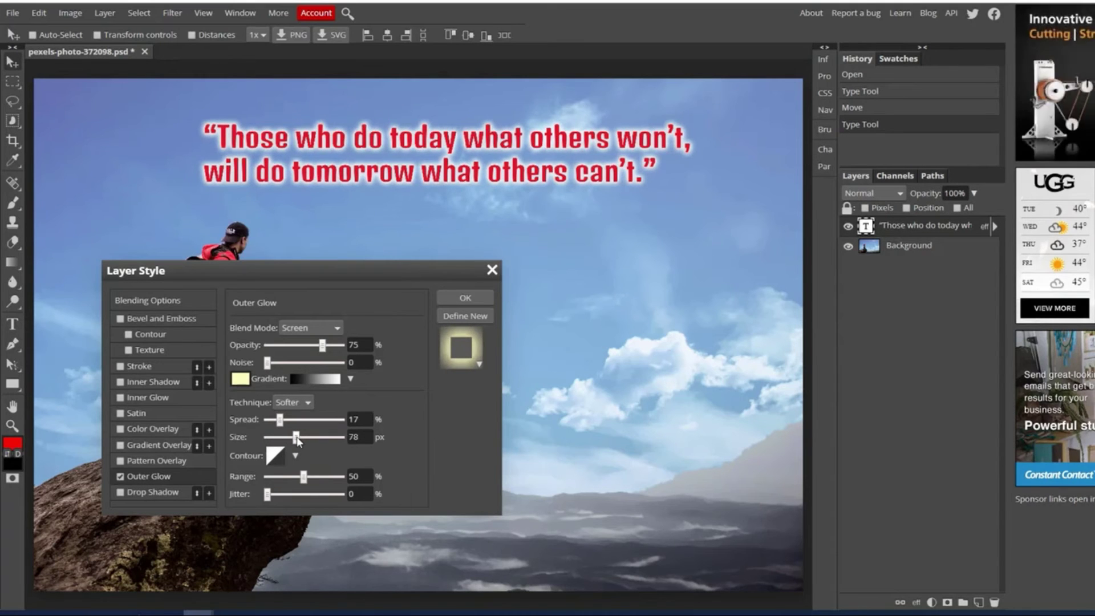
click(466, 299)
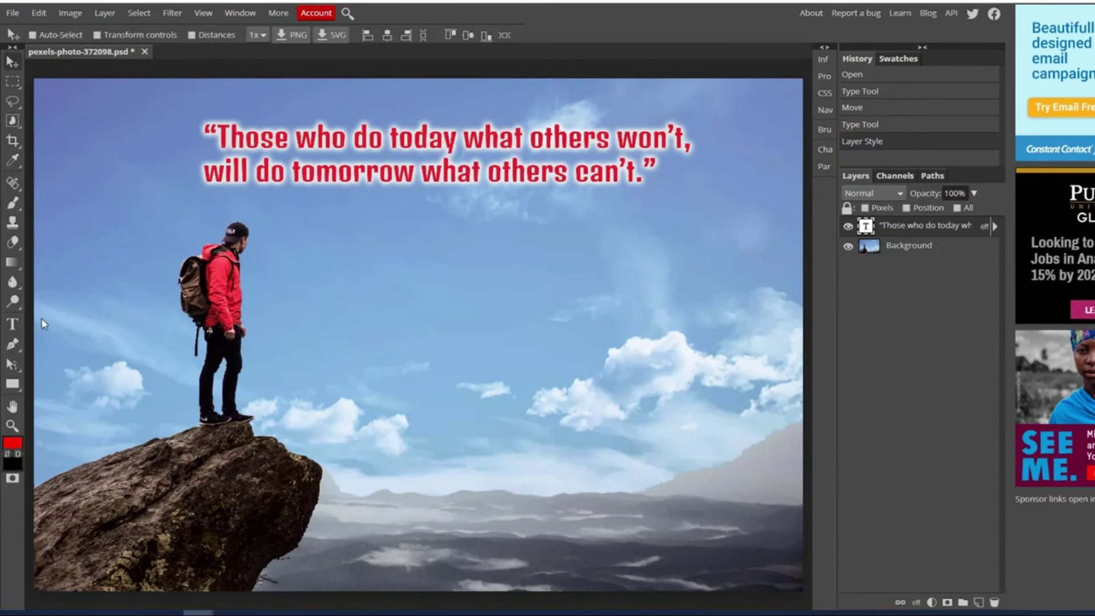
- Draw a second text box over the low clouds beside the cliff and enter “MediaCloudPro.com”
click(12, 324)
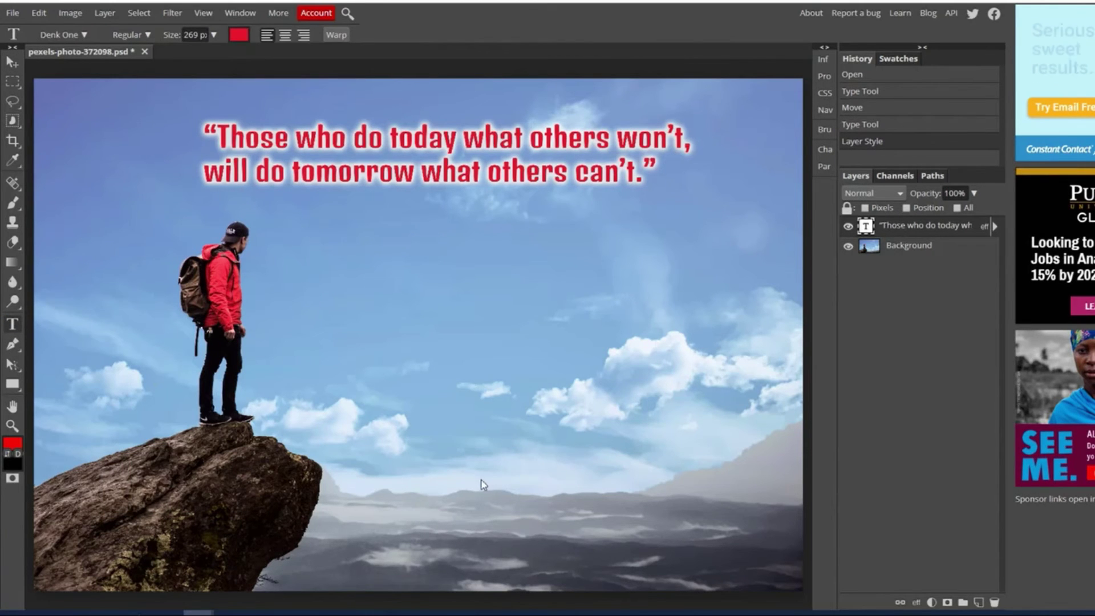
drag(455, 457, 684, 496)
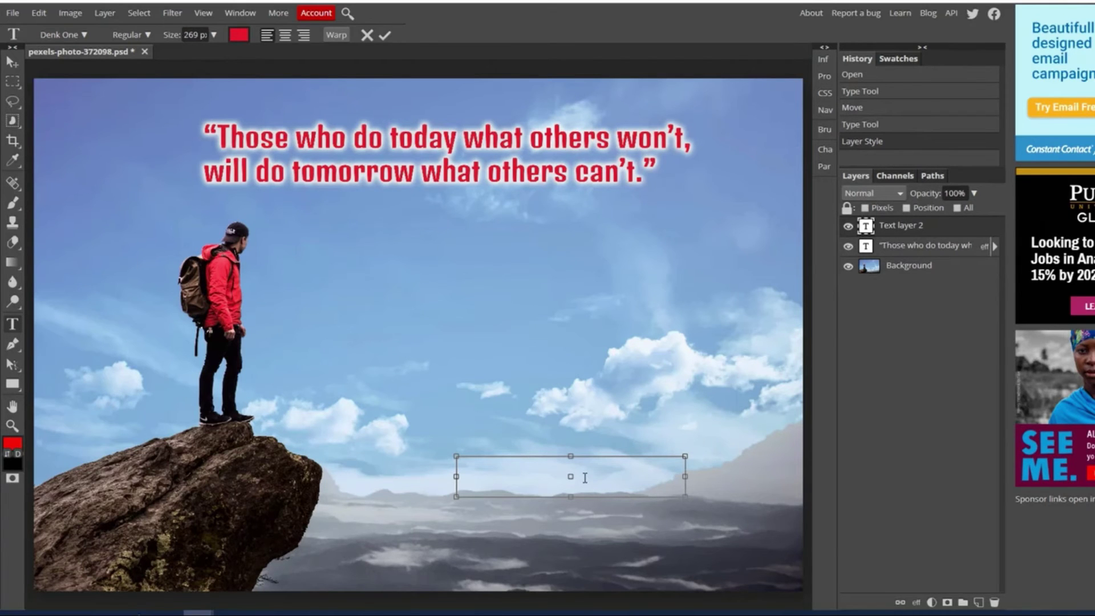
text(MEdiaC)
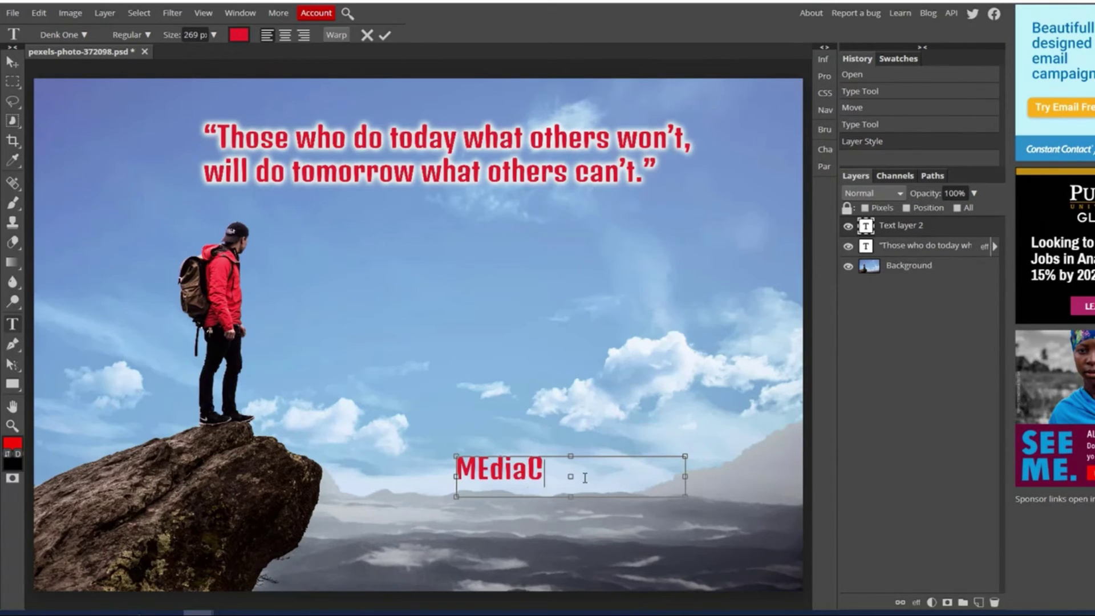
text(loudPro.com)
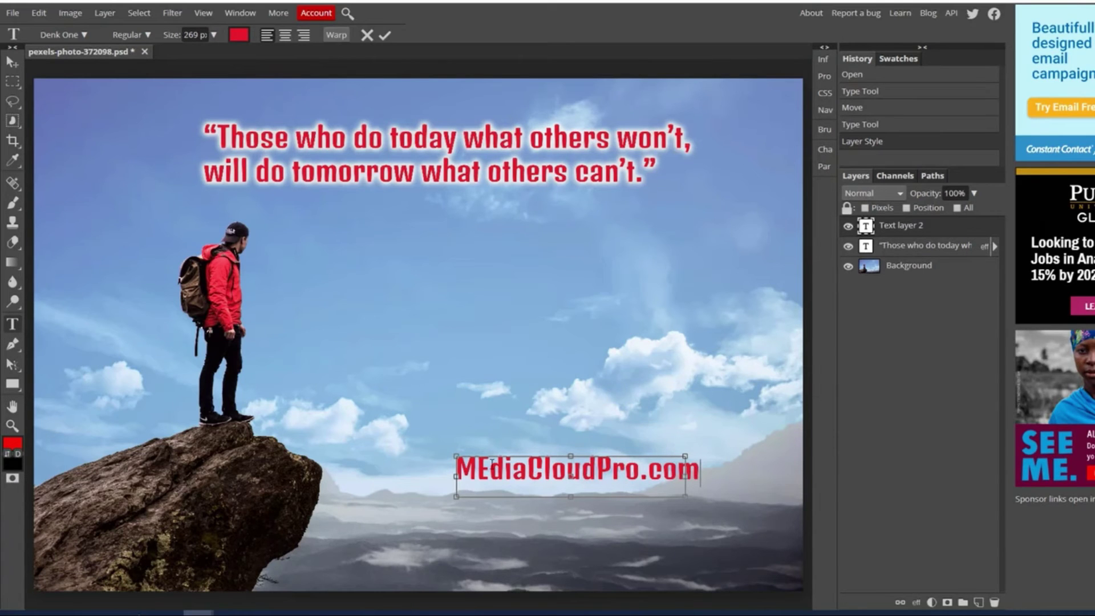
drag(491, 465, 476, 465)
text(e)
key(ctrl+a)
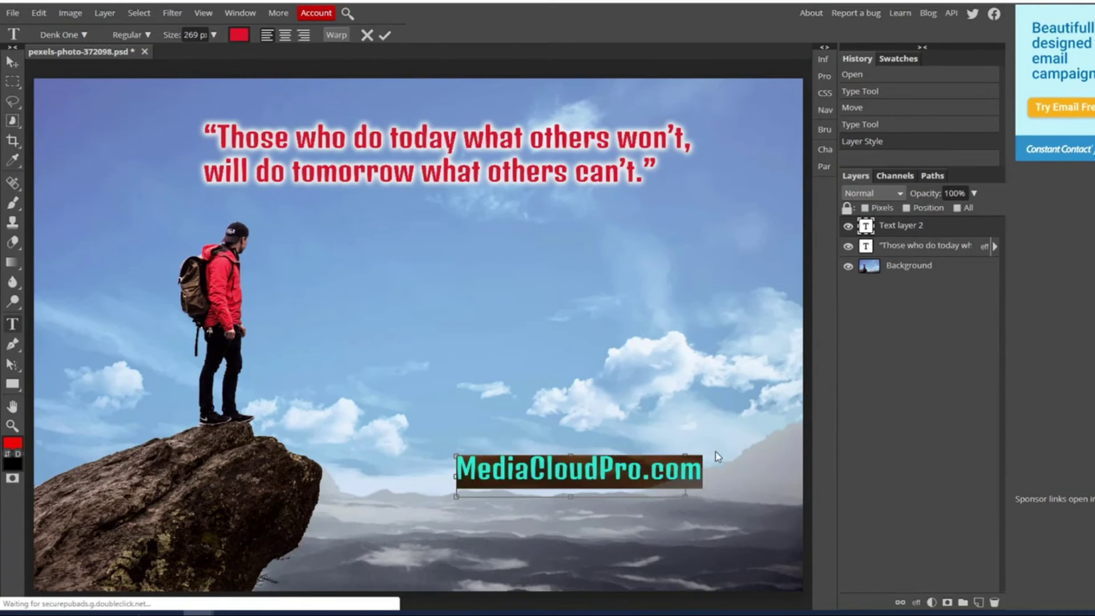
- Set the MediaCloudPro.com text to white (ffffff) and give it a wide, squared display font
click(239, 35)
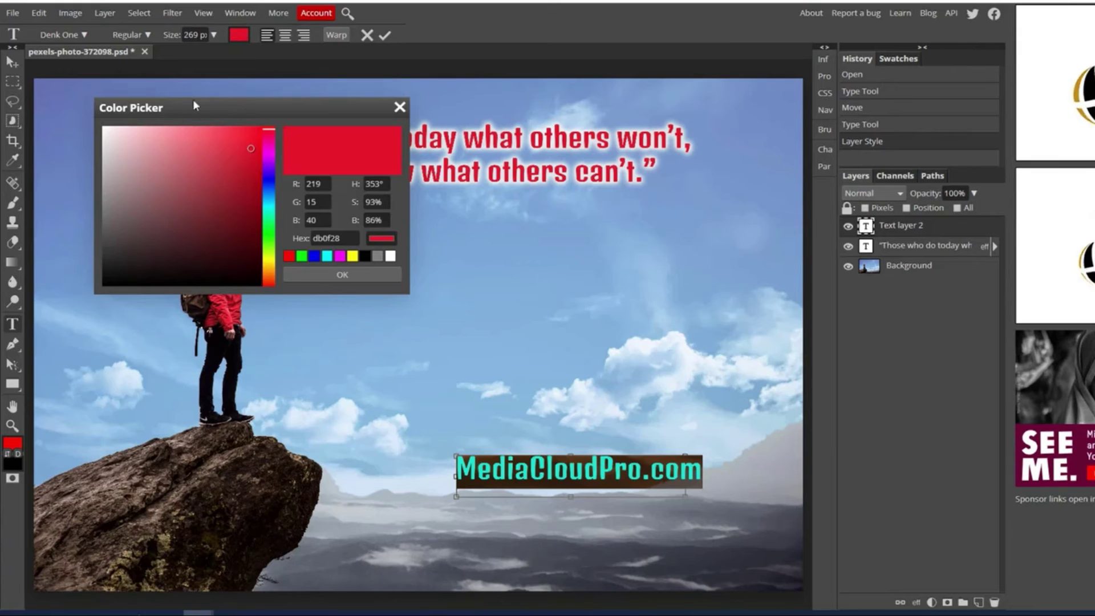
click(105, 128)
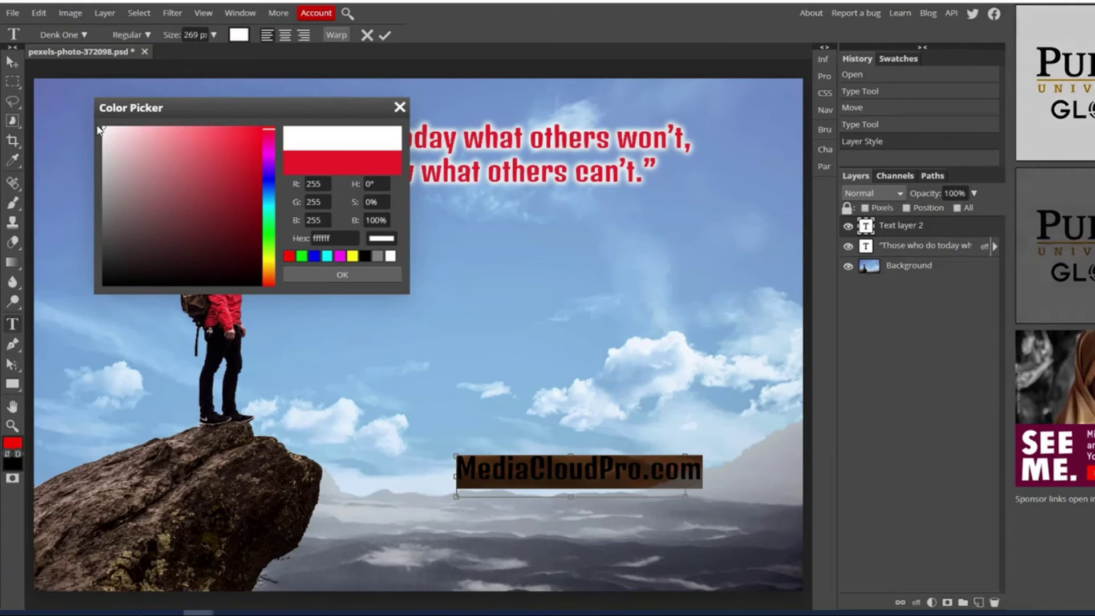
click(339, 273)
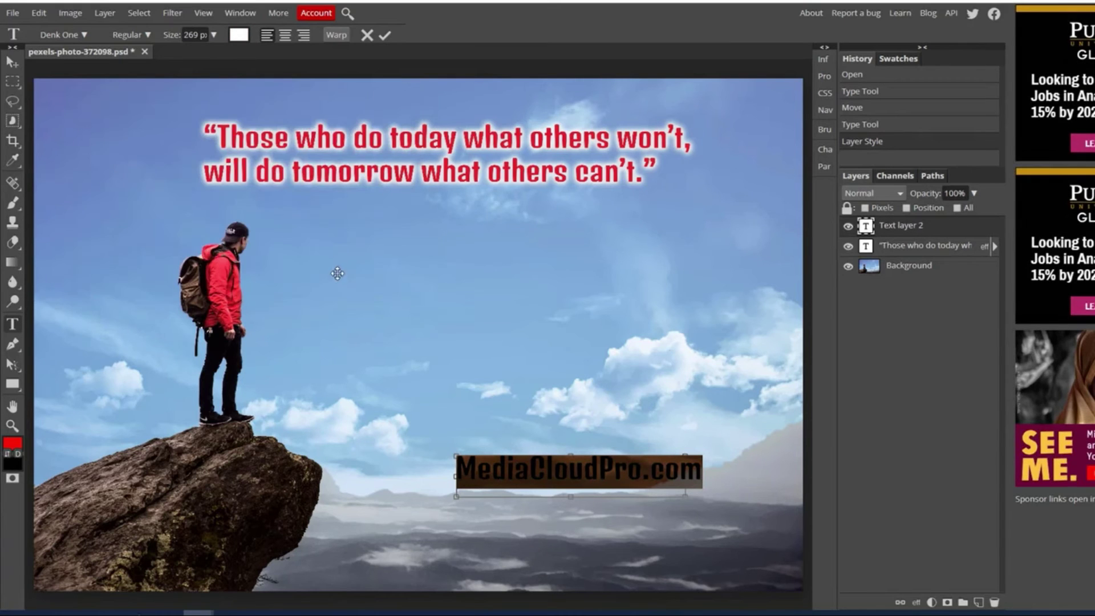
click(82, 33)
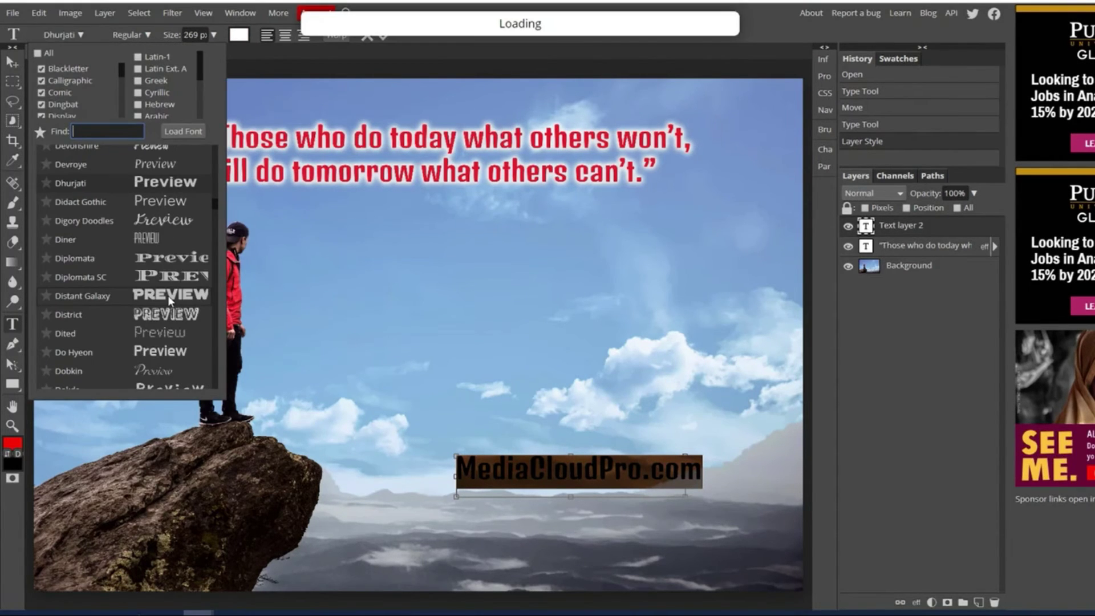
click(168, 295)
- Move the MediaCloudPro.com text down into the lower-right corner of the photo
click(14, 64)
drag(552, 466, 669, 566)
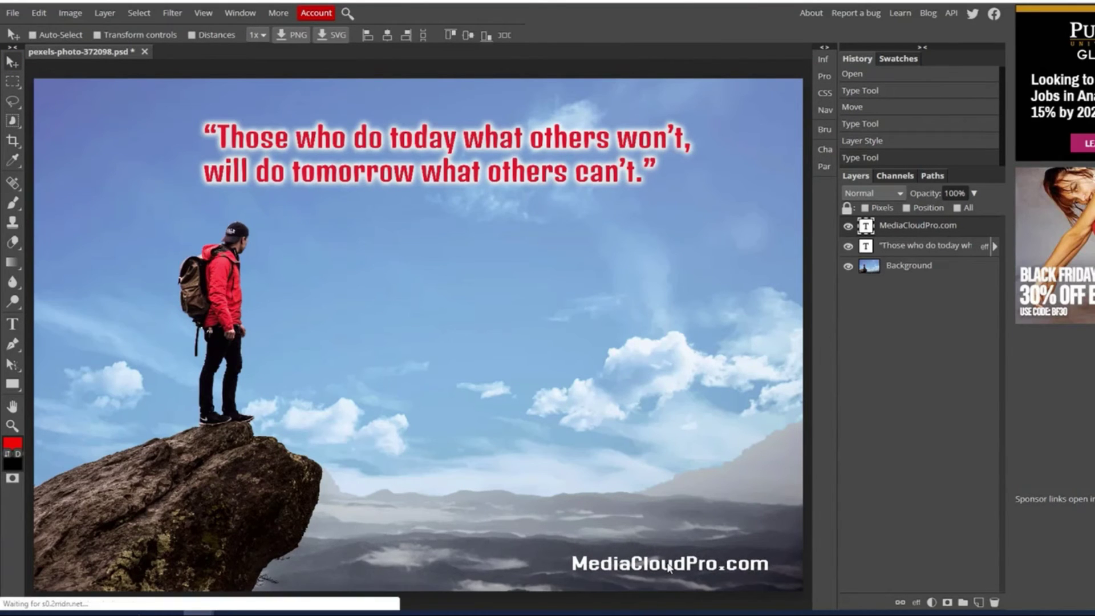
click(12, 13)
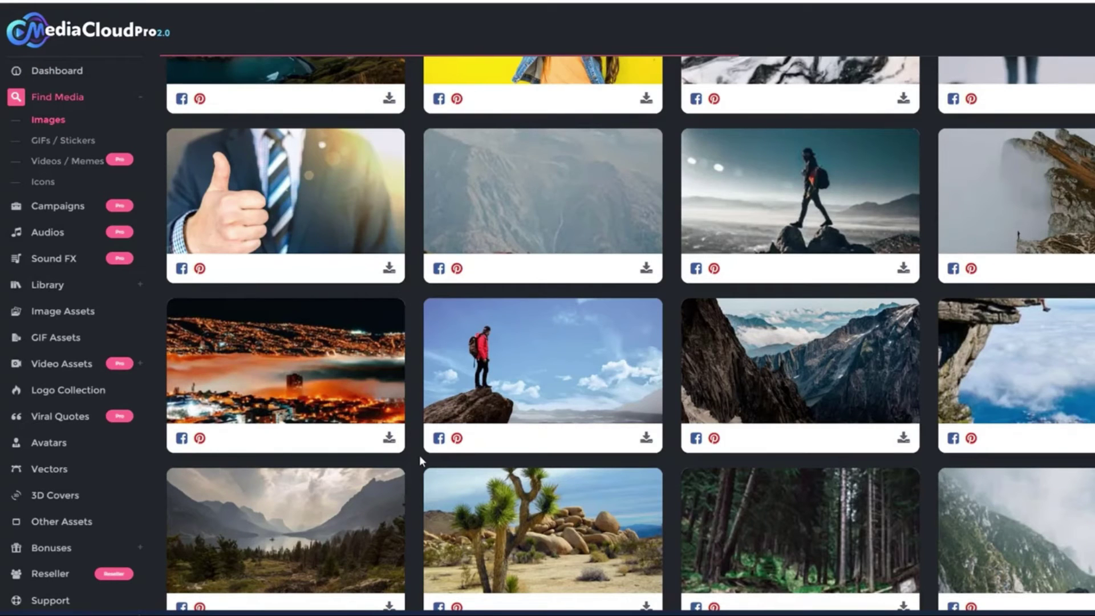
- Switch back to MediaCloudPro's image results and open the Facebook and Pinterest sharing forms for the photo of the cliff hiker
mouse_move(521, 436)
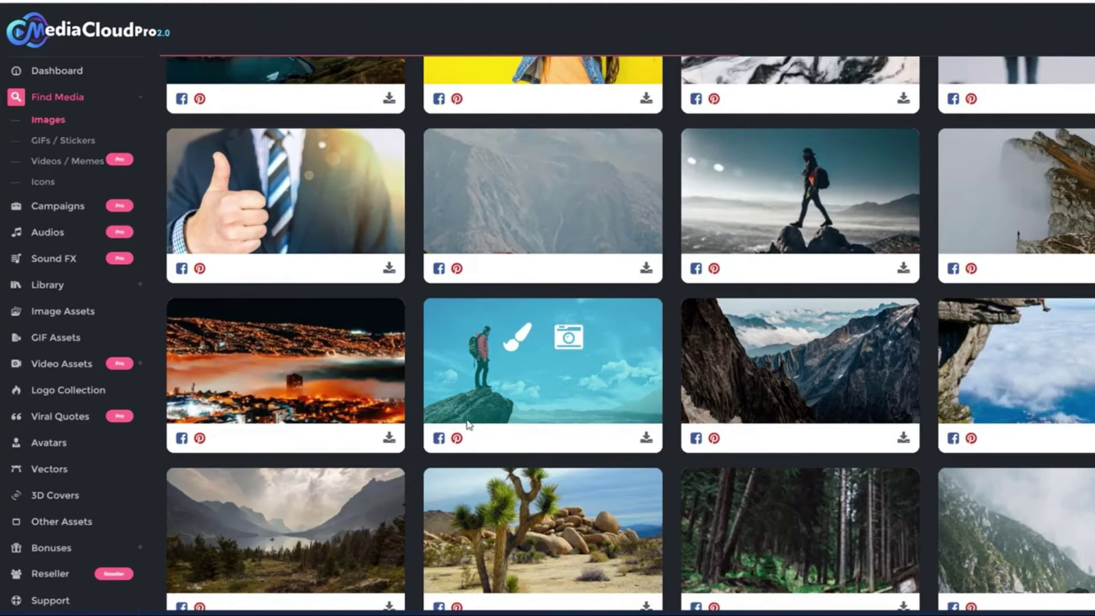
click(437, 440)
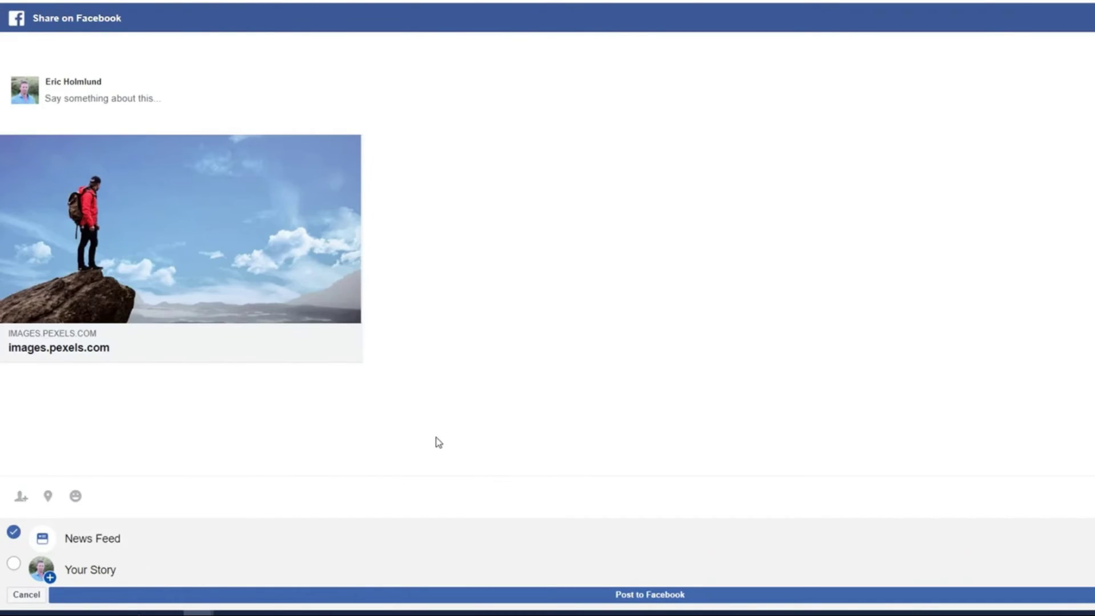
click(106, 97)
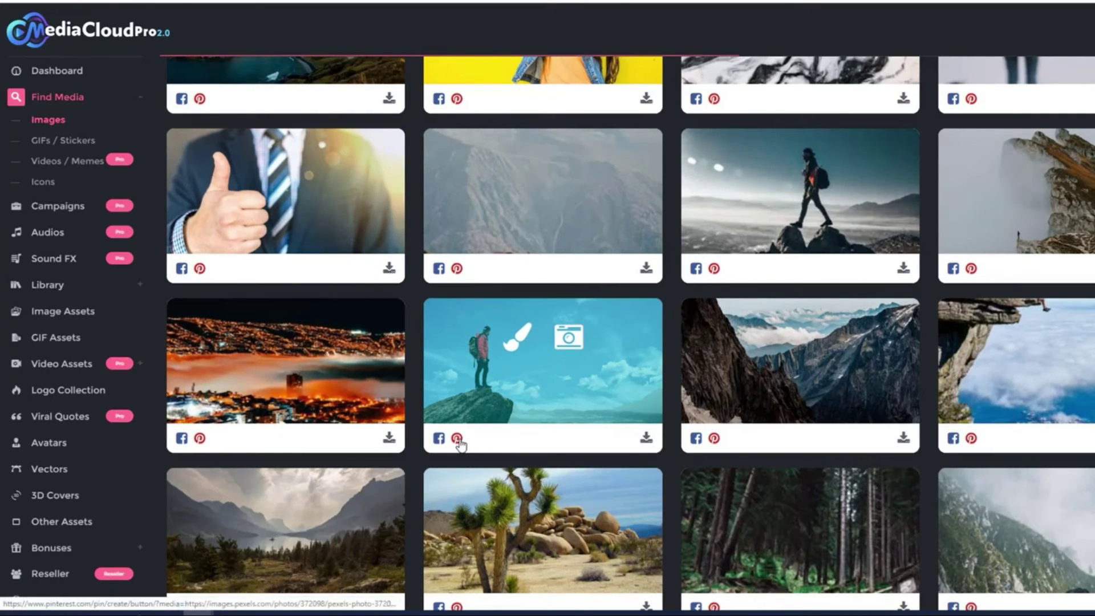
click(456, 438)
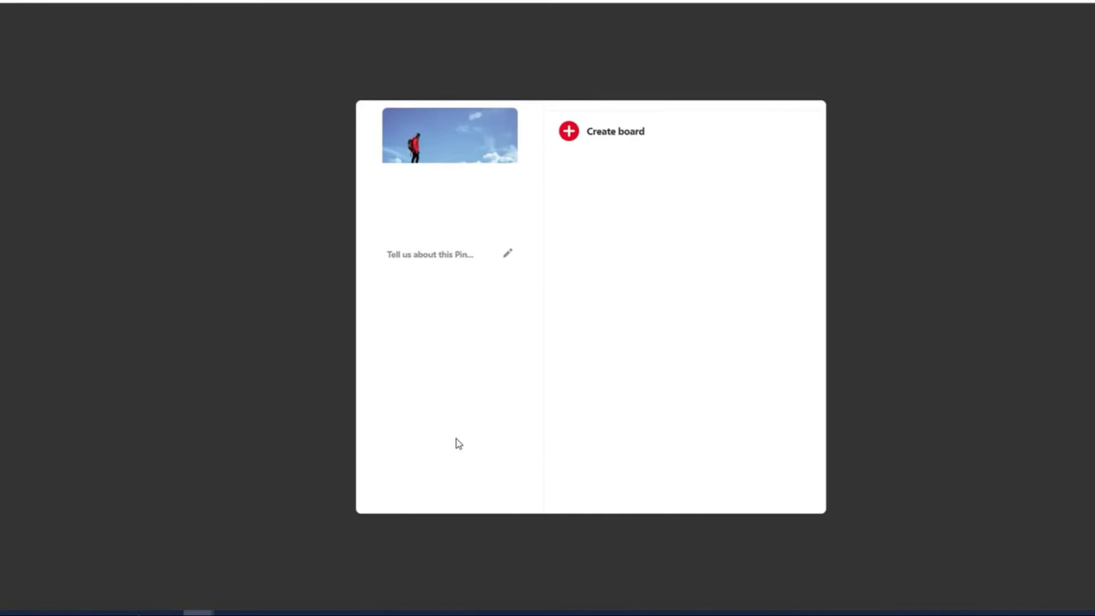